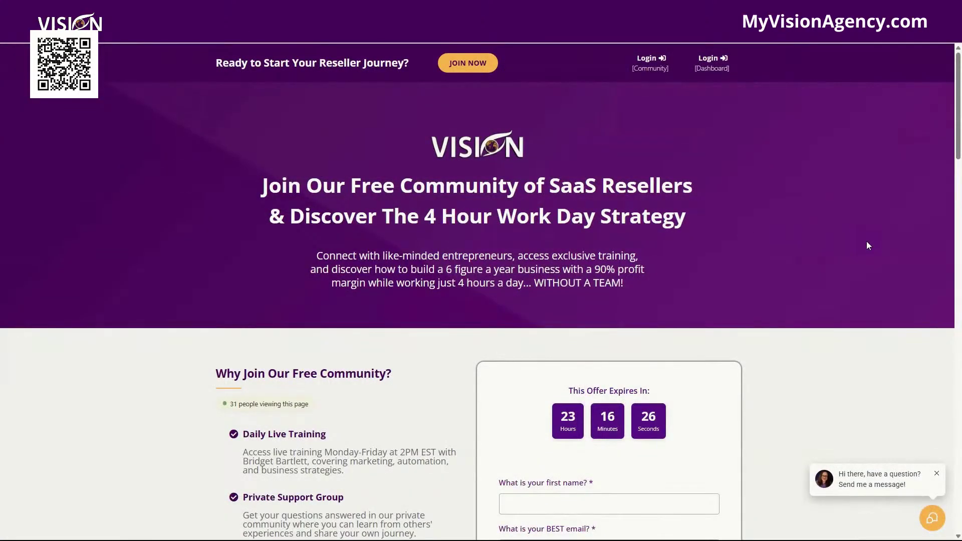
Step: Scroll down the MyVisionAgency.com landing page to browse its content
scroll(811, 225, "down", 5)
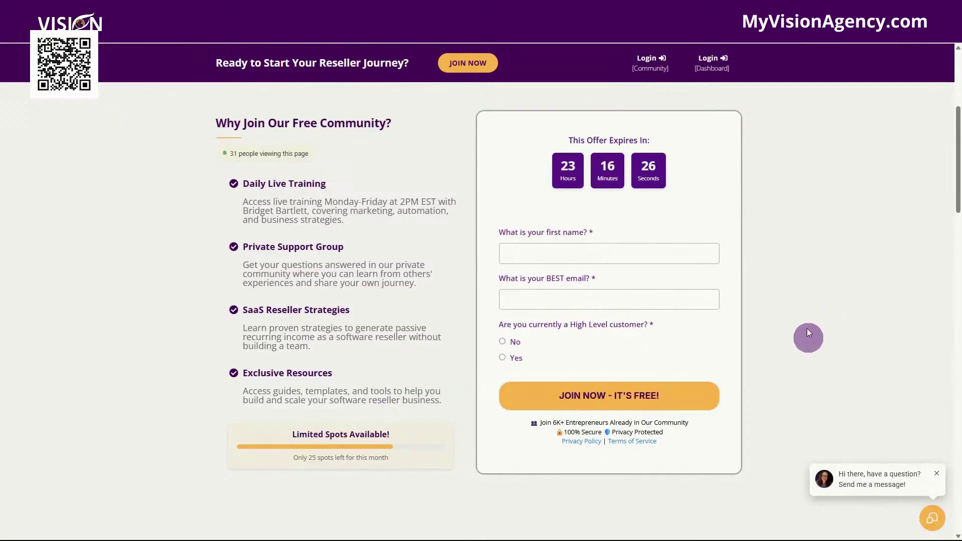
scroll(802, 326, "down", 5)
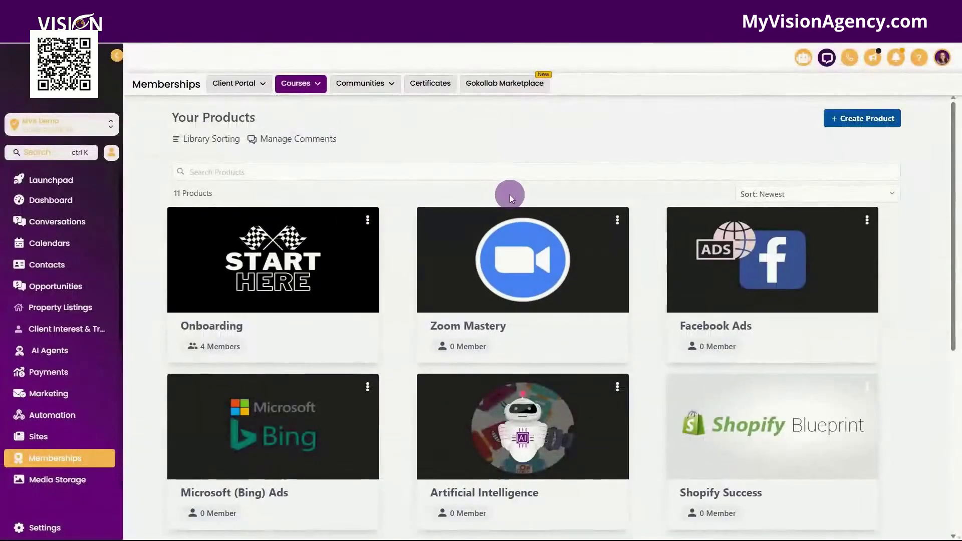
Step: Apply the Neo Classic Theme system template to the Microsoft (Bing) Ads course and start editing it
scroll(381, 348, "down", 3)
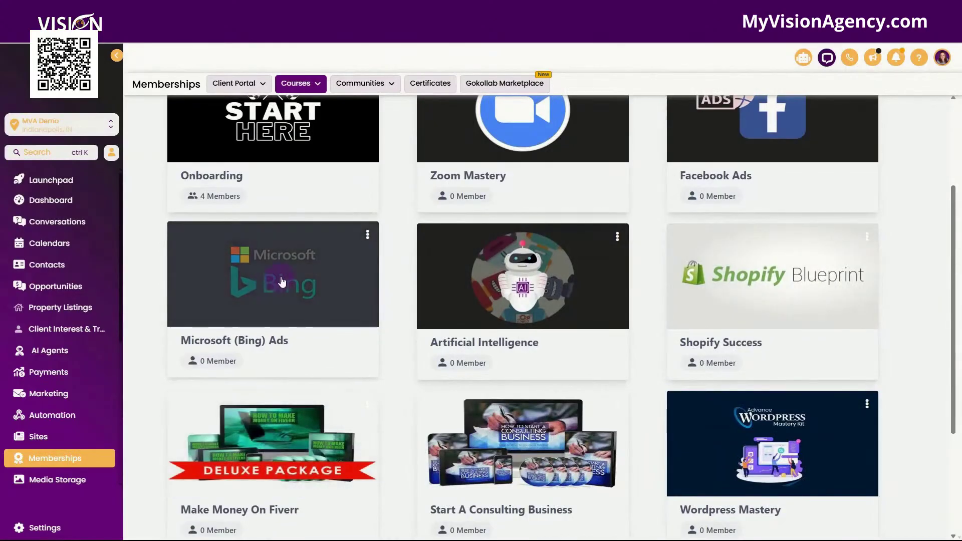
left_click(281, 280)
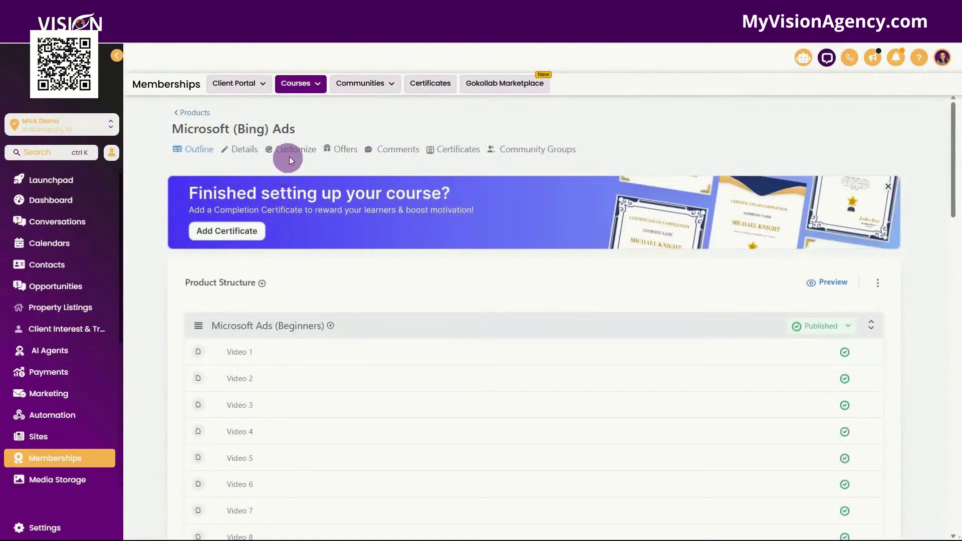
left_click(287, 154)
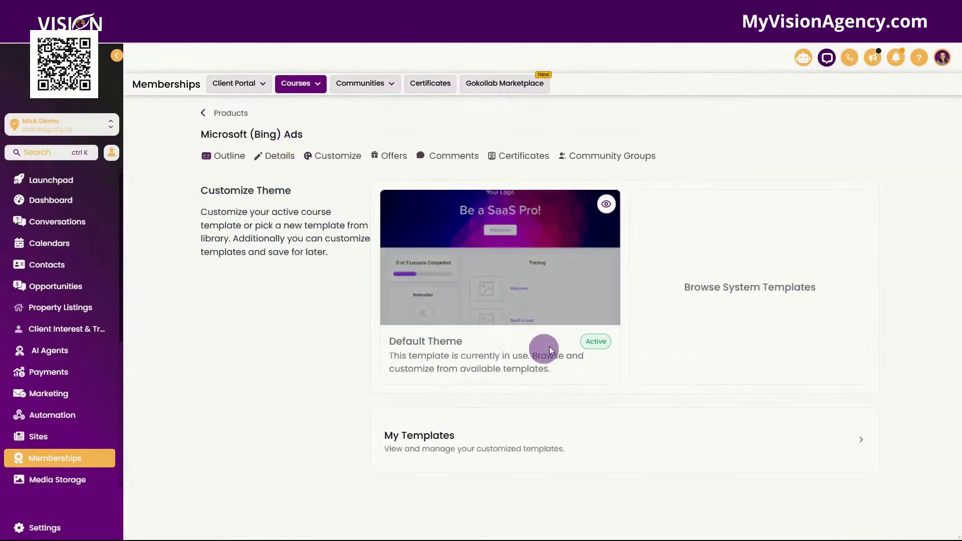
left_click(763, 287)
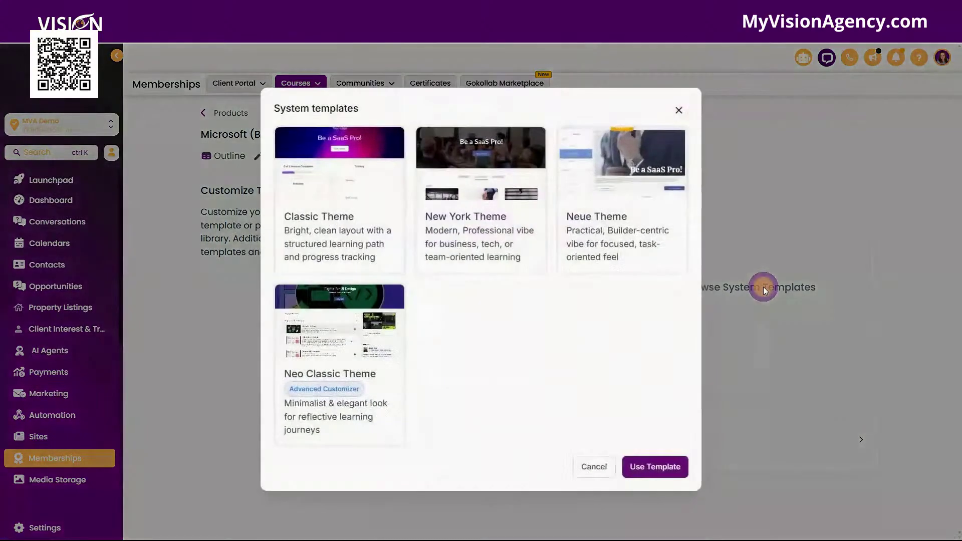
mouse_move(295, 342)
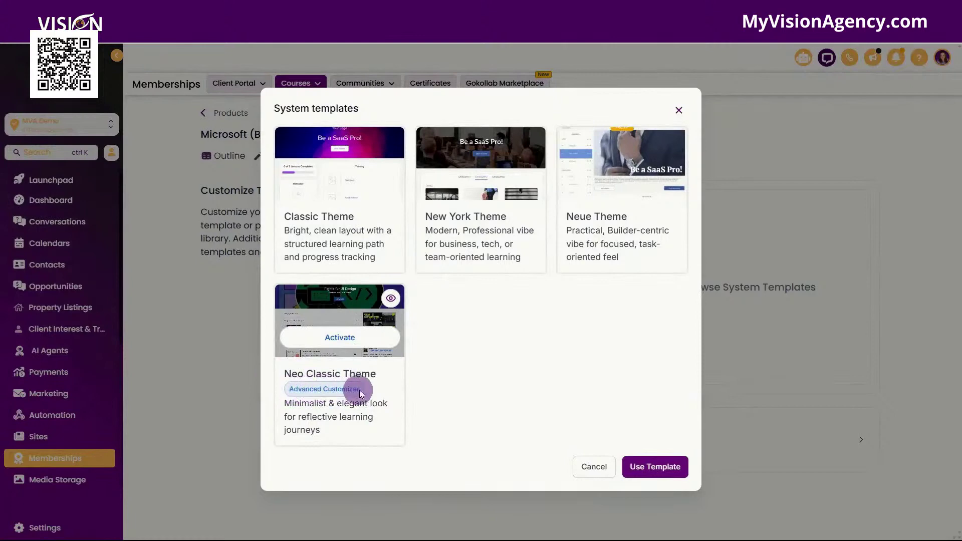
left_click(340, 338)
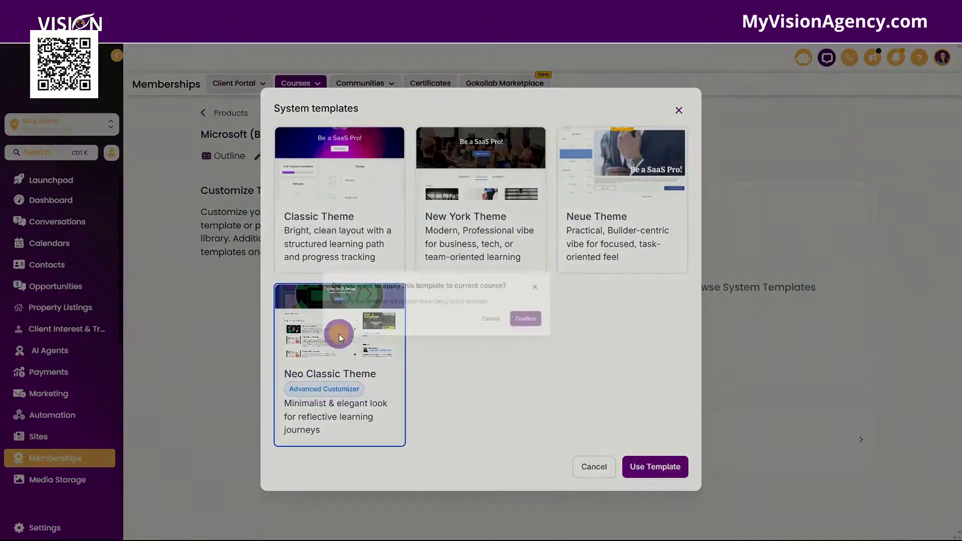
left_click(622, 312)
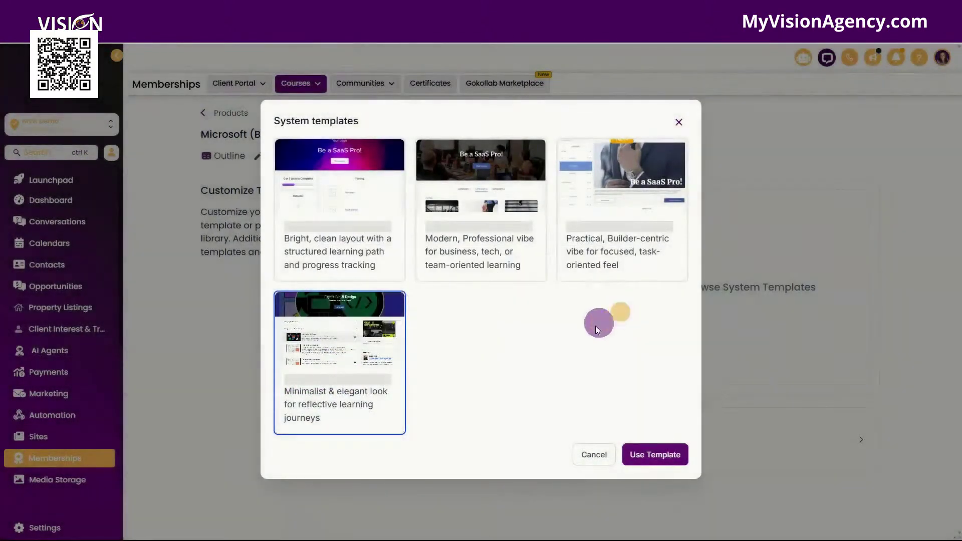
left_click(666, 454)
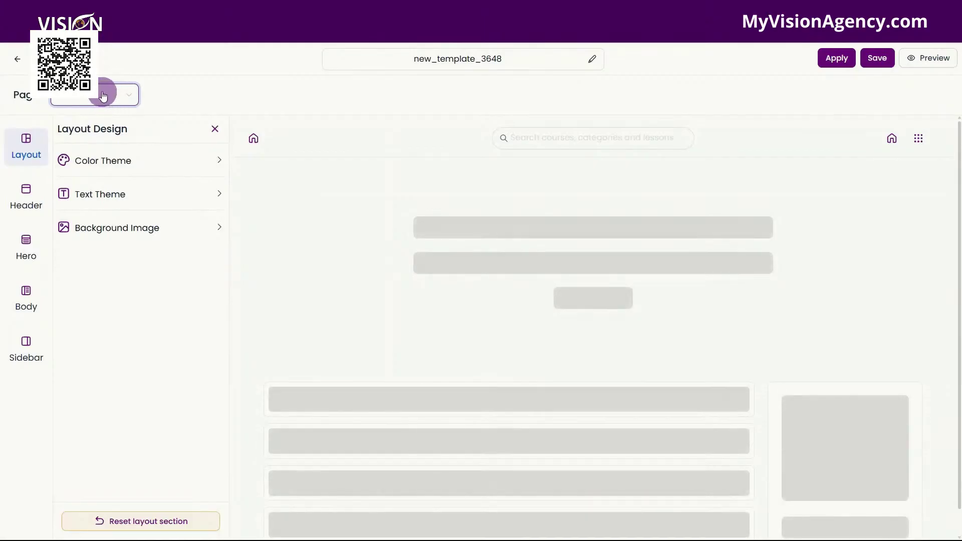
left_click(103, 96)
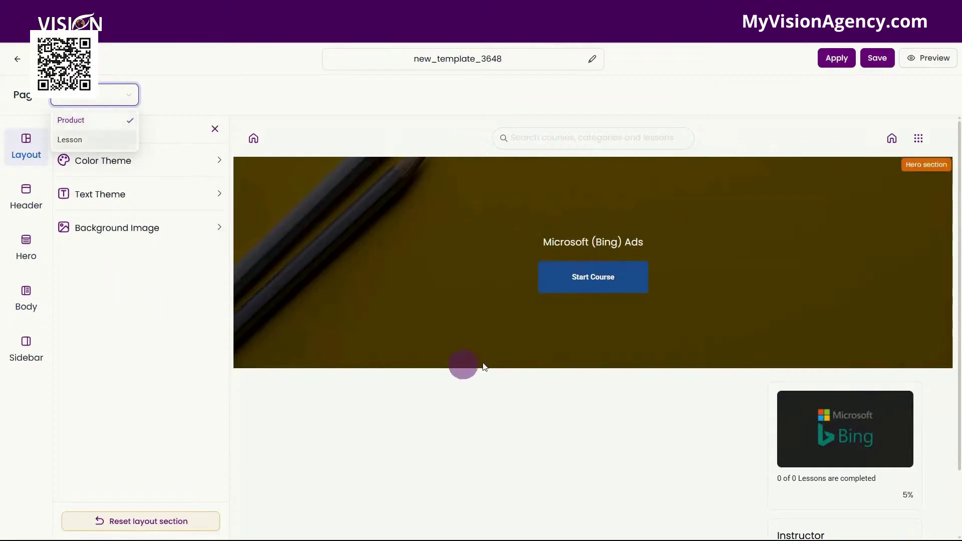
left_click(83, 142)
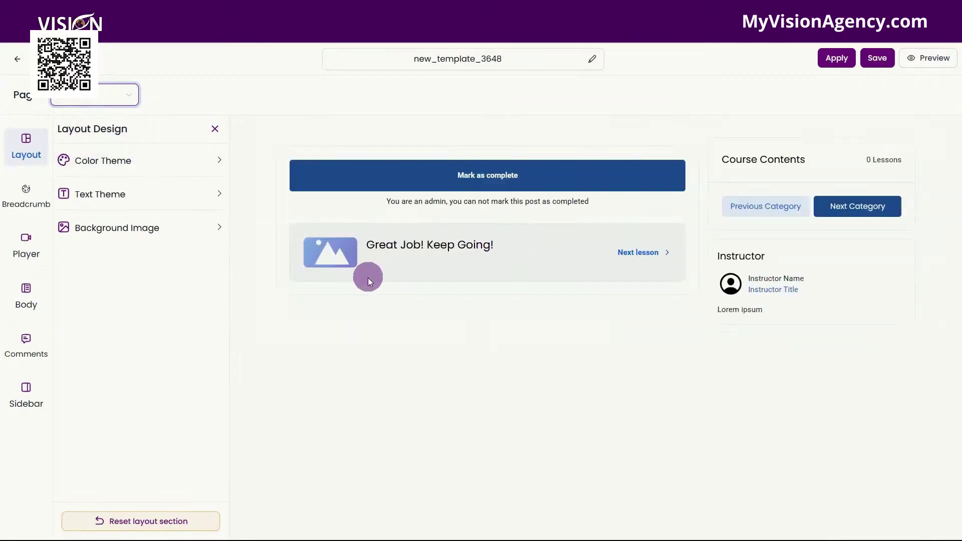
left_click(84, 99)
left_click(95, 120)
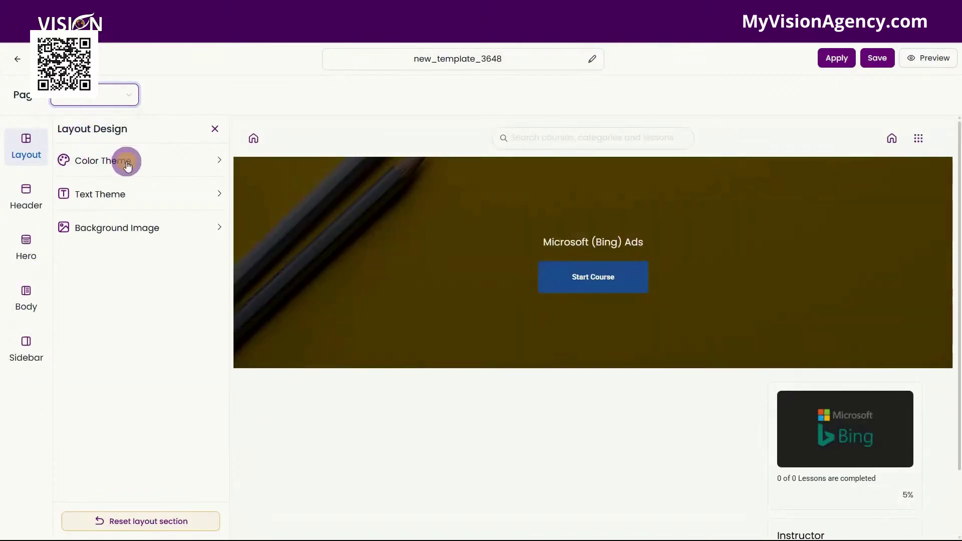
Step: Set the layout's background base colour to white after trying blue, pink, beige and grey
left_click(126, 166)
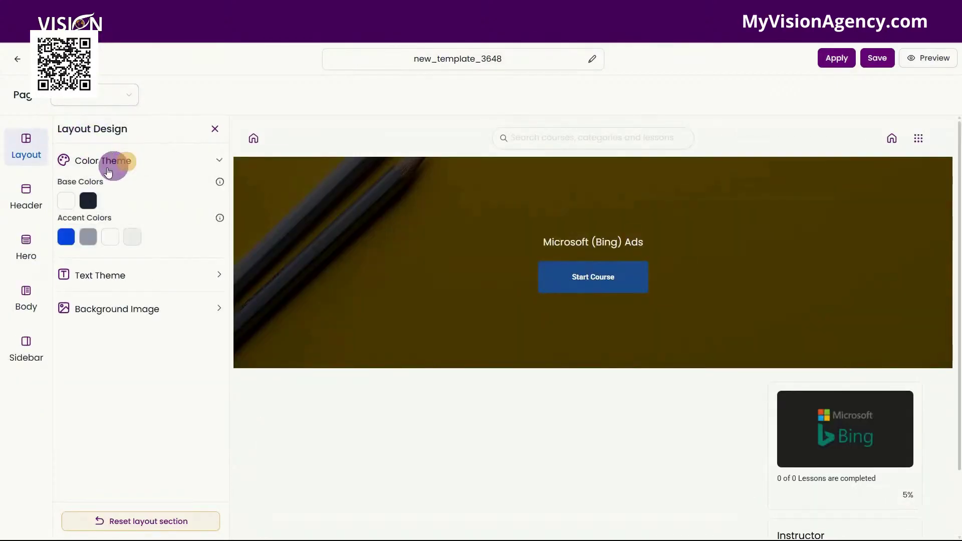
left_click(67, 202)
left_click(80, 250)
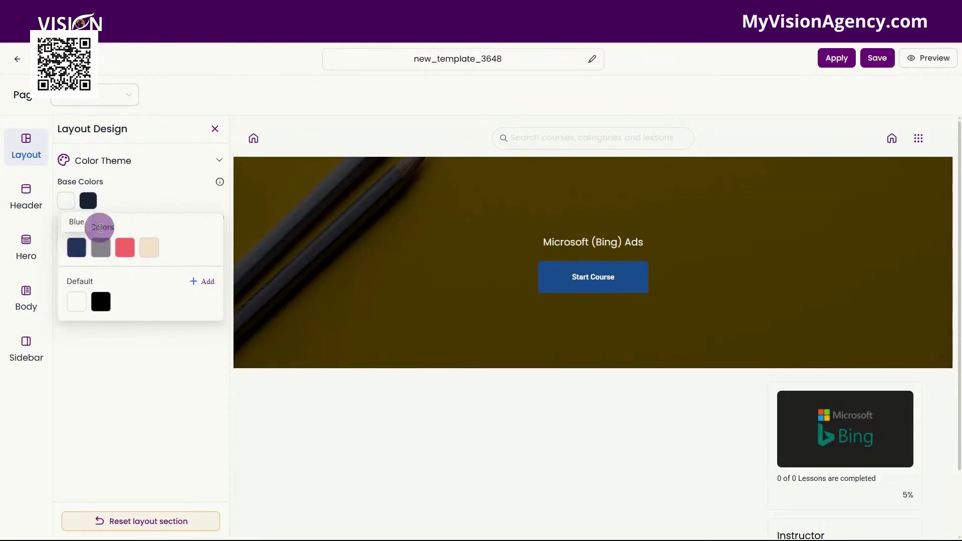
left_click(78, 249)
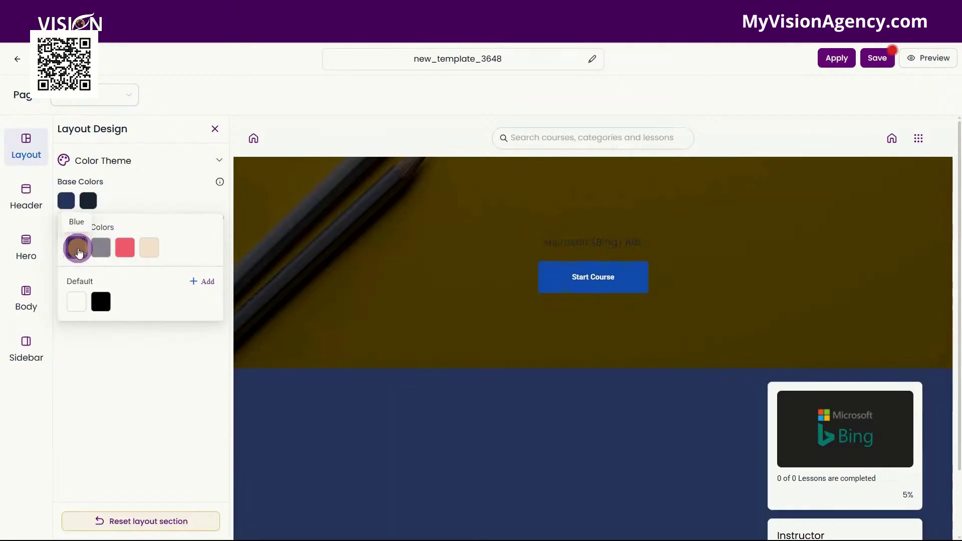
scroll(684, 286, "down", 2)
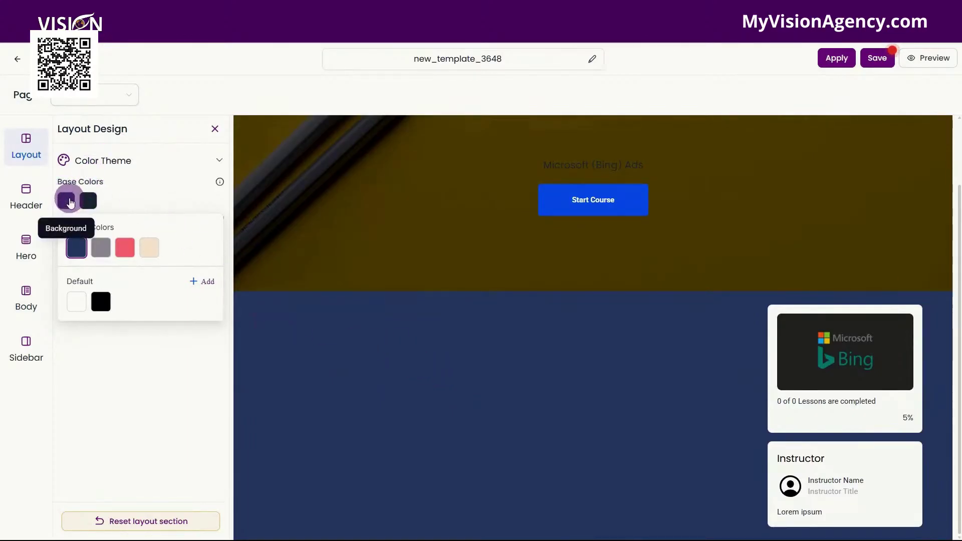
left_click(132, 249)
left_click(149, 248)
left_click(101, 248)
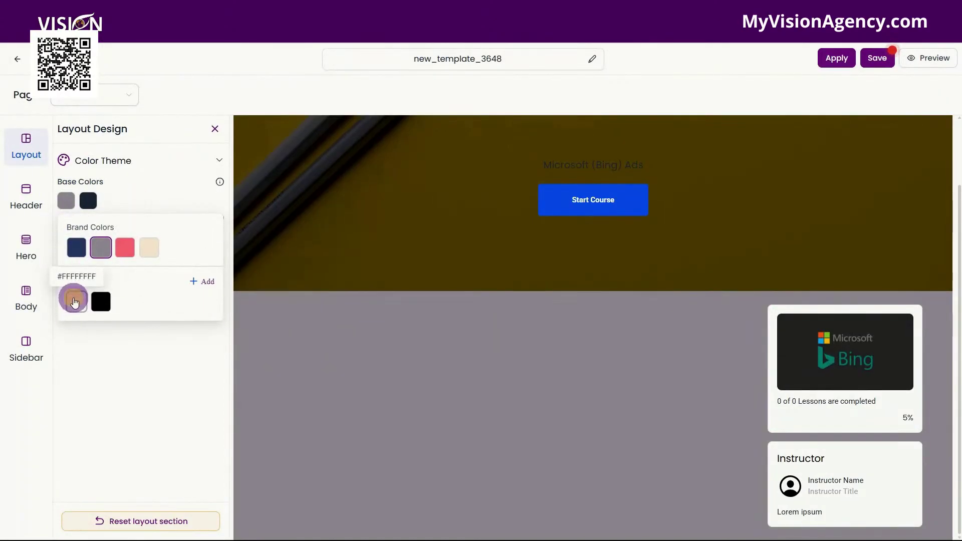
left_click(75, 300)
Step: Make the second base colour pink and select the hero title
left_click(94, 197)
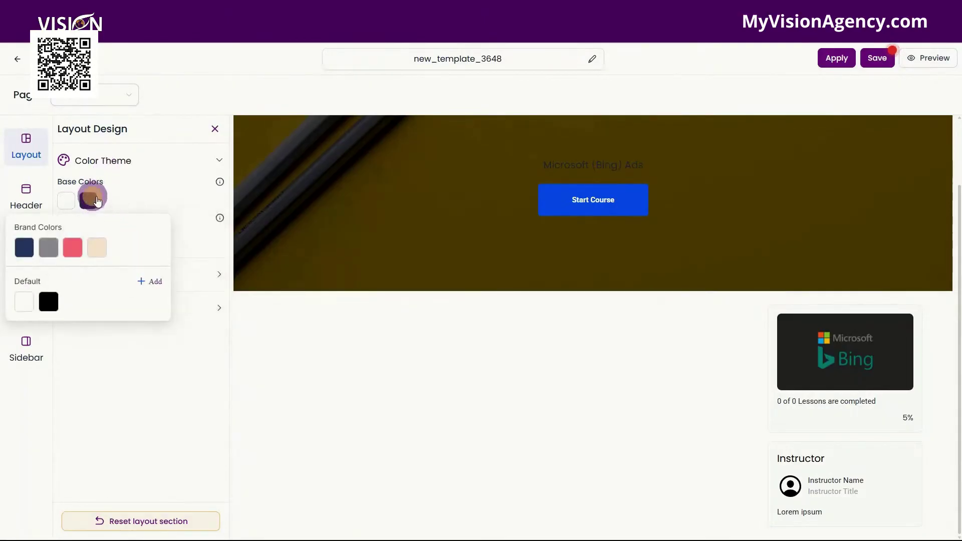
left_click(74, 247)
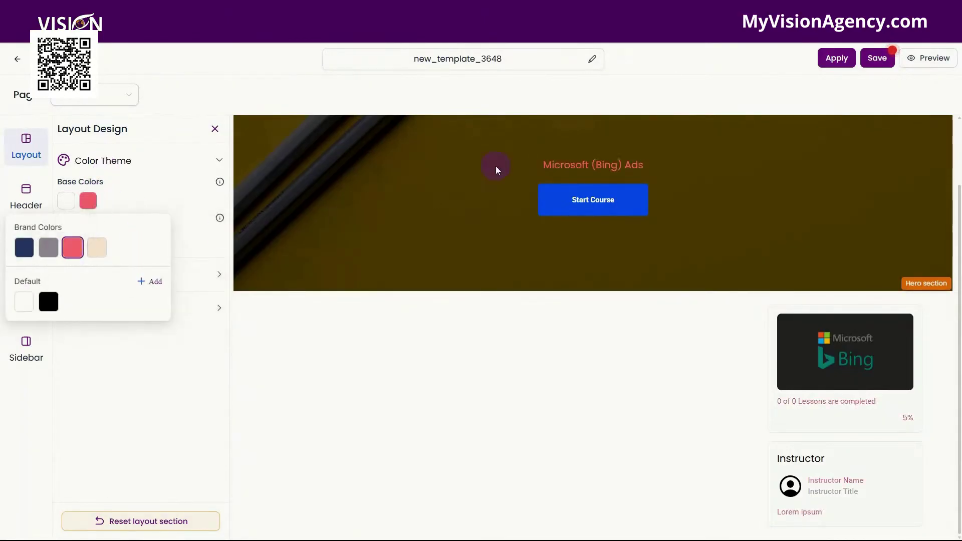
left_click_drag(550, 164, 678, 157)
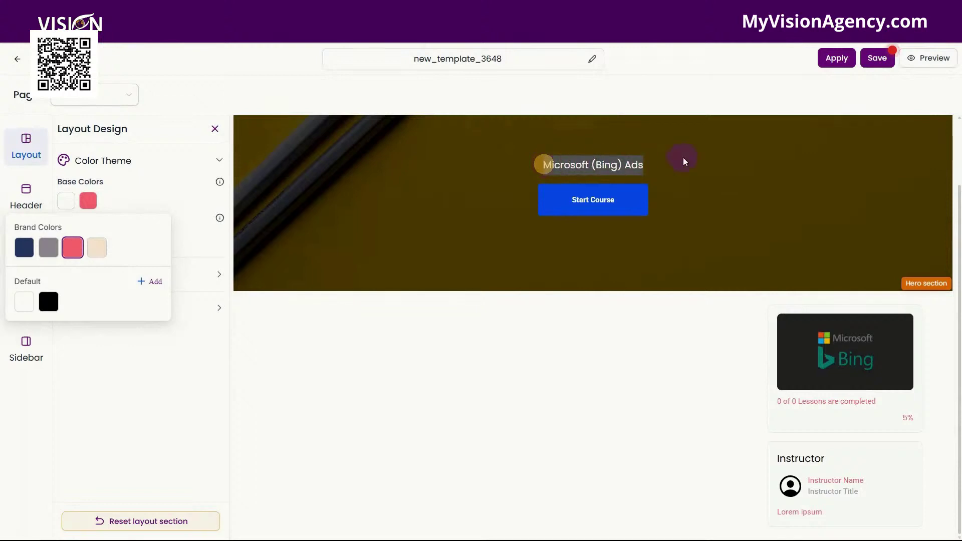
Step: Set the primary text font weight to Bold
left_click(120, 275)
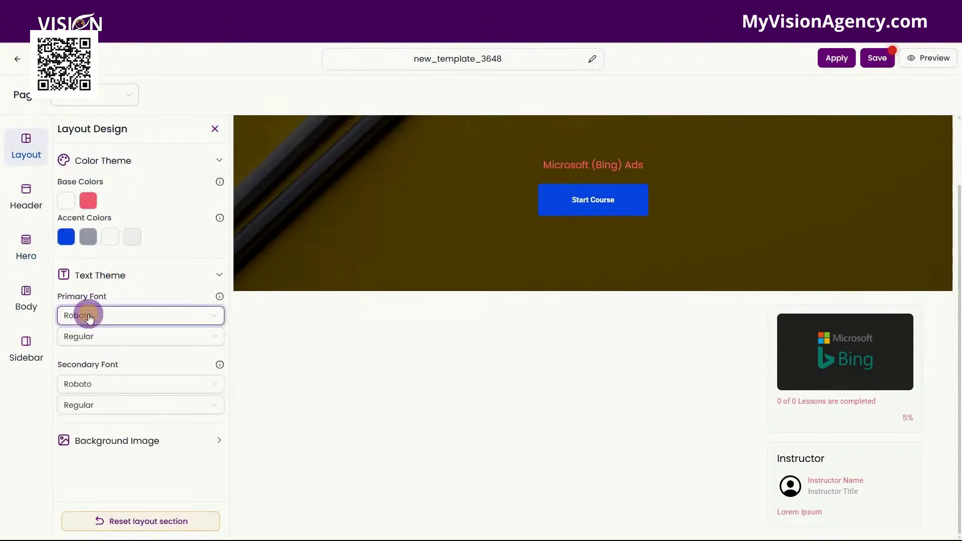
left_click(89, 318)
left_click(122, 290)
left_click(105, 344)
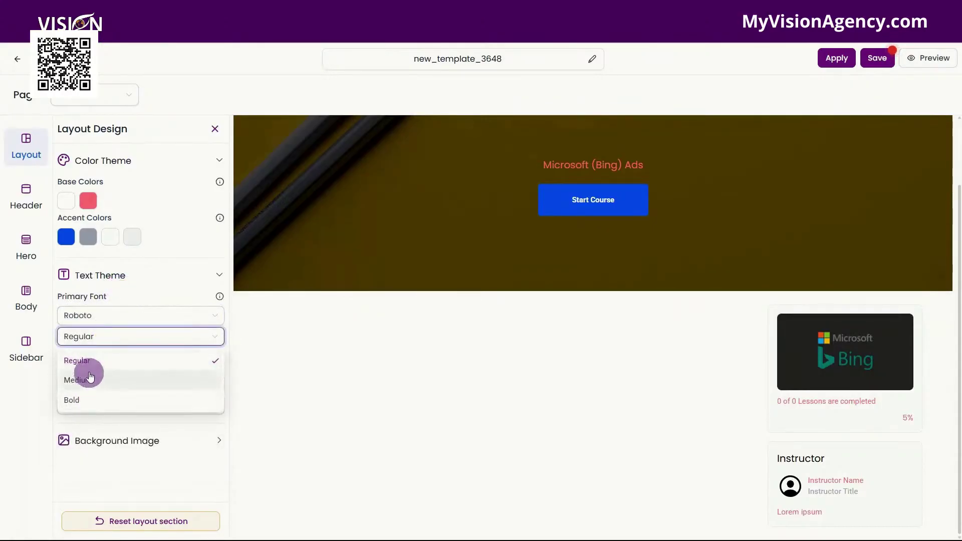
left_click(86, 400)
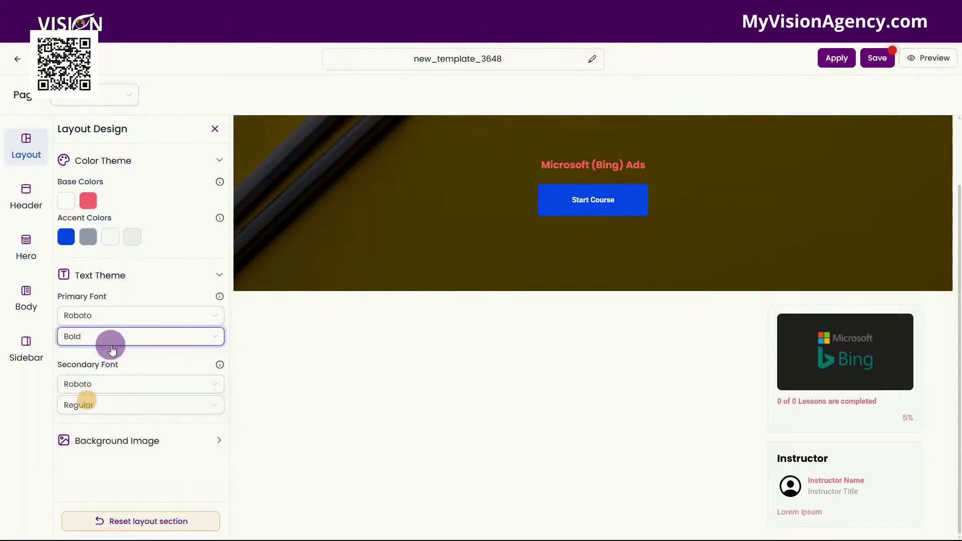
Step: Remove the layout's background image after trying an image upload
left_click(103, 441)
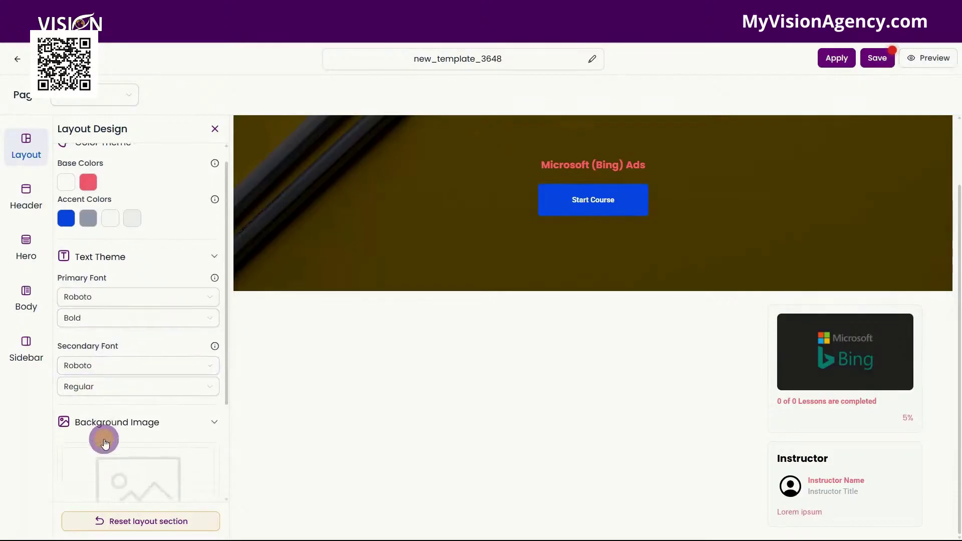
scroll(104, 443, "down", 3)
left_click(95, 447)
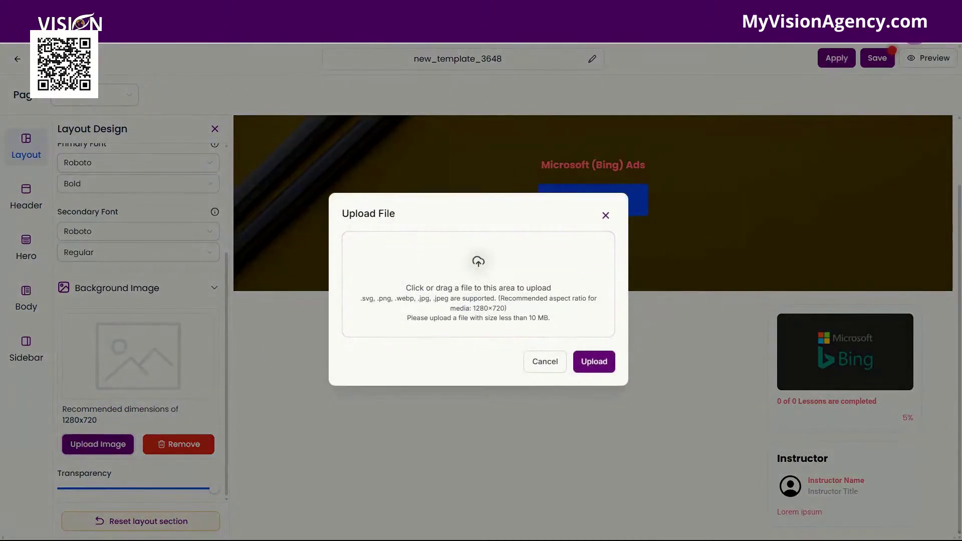
left_click_drag(827, 103, 479, 281)
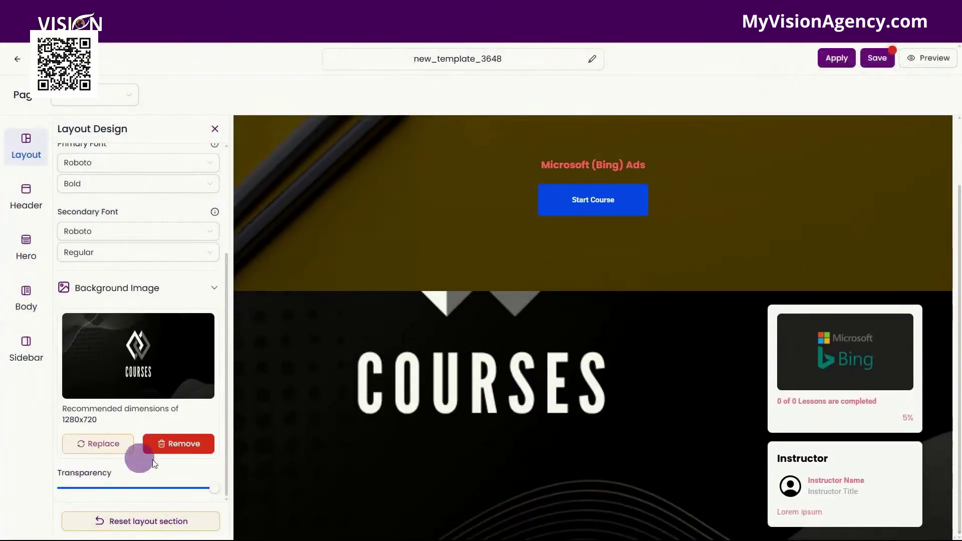
left_click(176, 443)
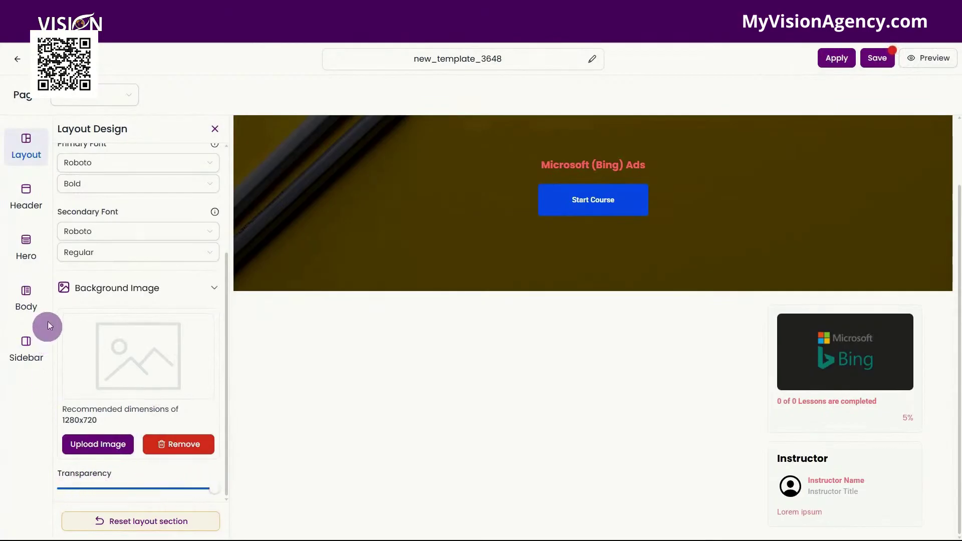
Step: Make the header bar dark blue with grey icons
left_click(30, 195)
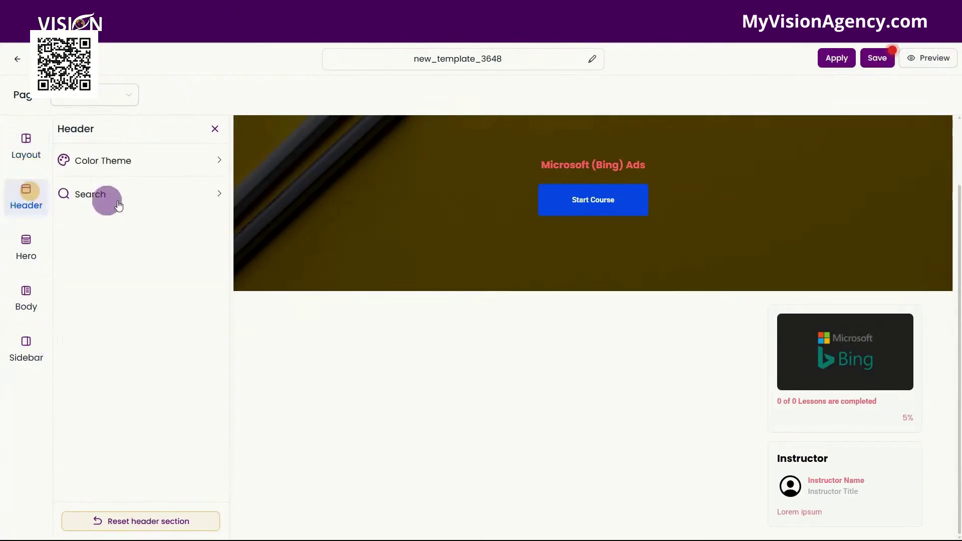
left_click(124, 161)
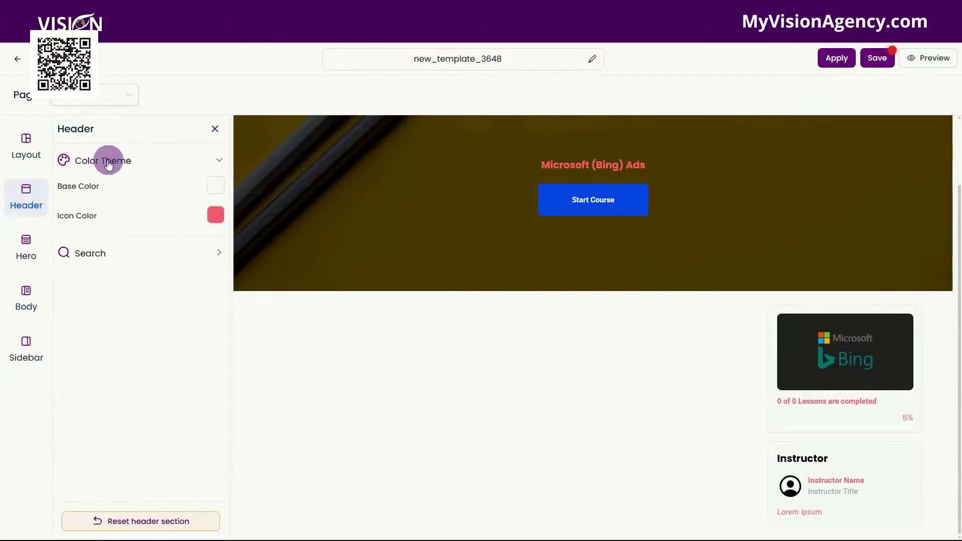
left_click(219, 192)
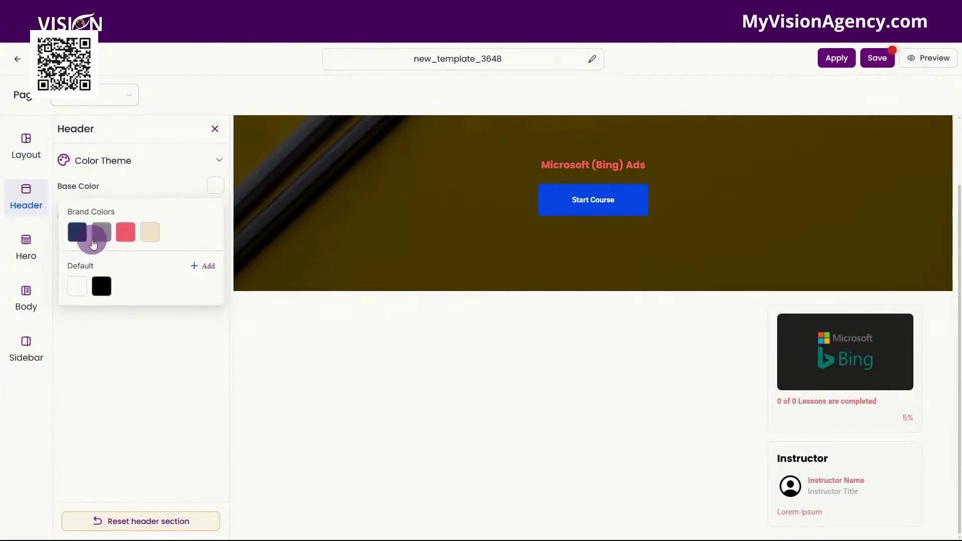
left_click(101, 232)
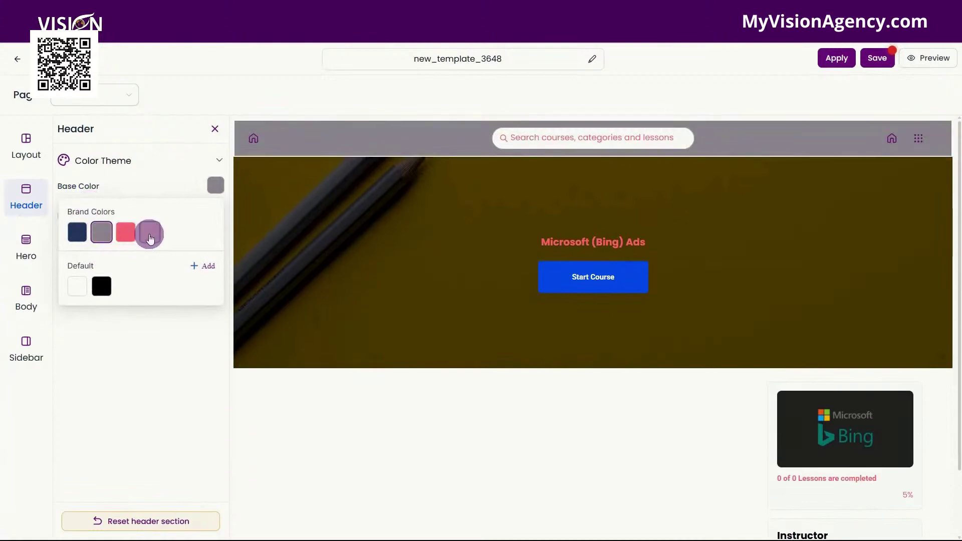
left_click(150, 232)
left_click(70, 239)
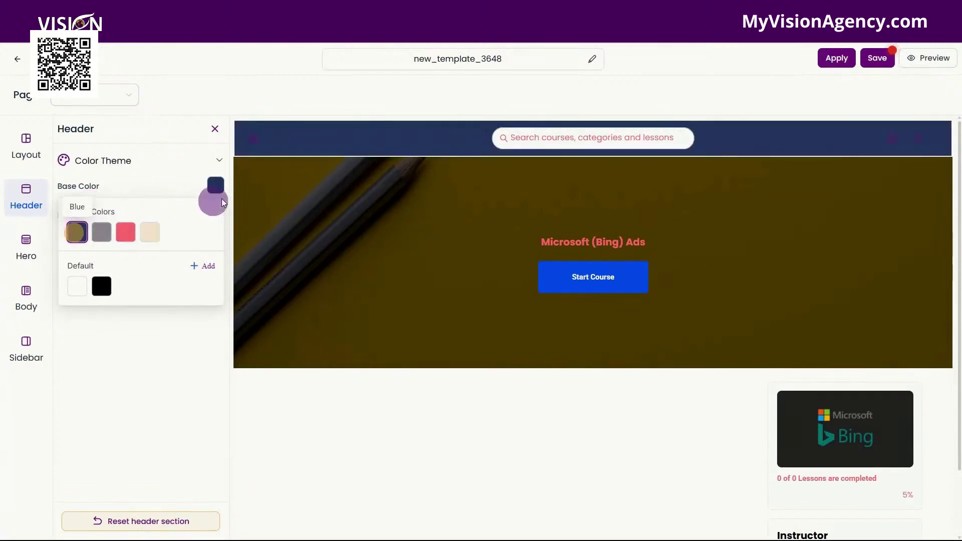
left_click(148, 167)
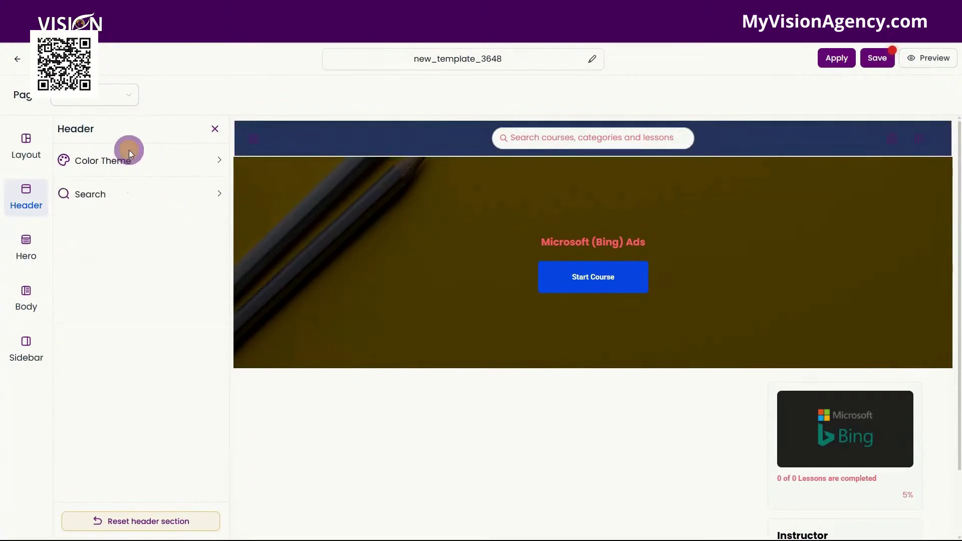
left_click(149, 162)
left_click(216, 215)
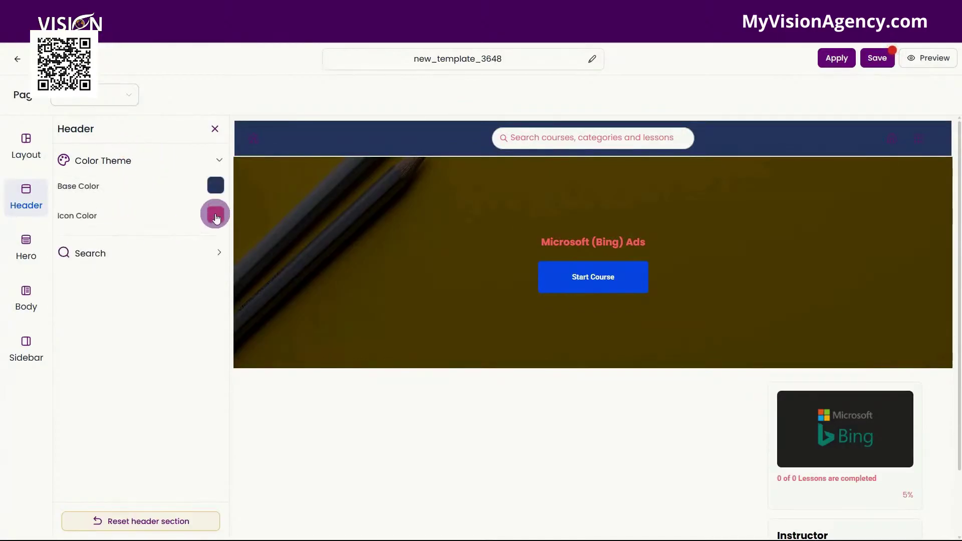
left_click(149, 262)
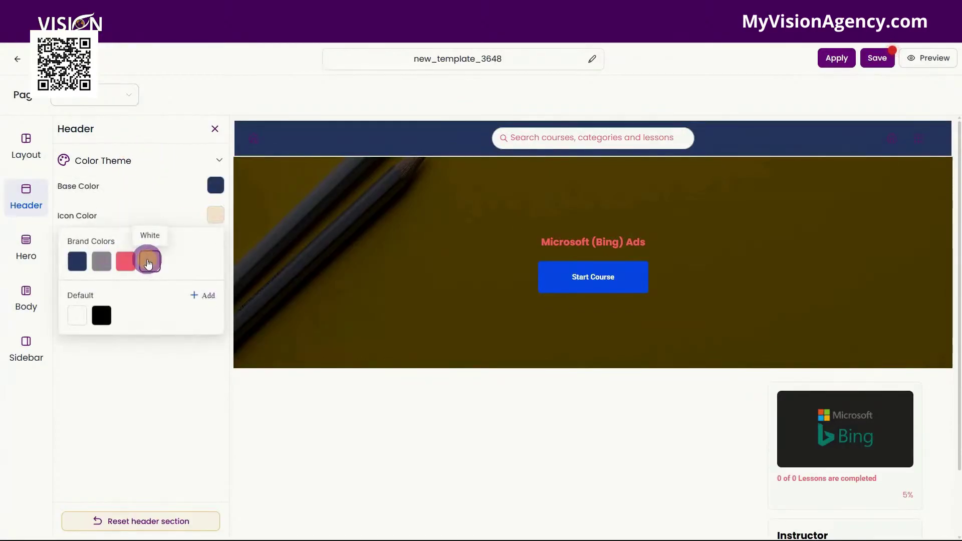
left_click(101, 261)
left_click(125, 194)
Step: Give the header search bar a navy background colour
left_click(96, 254)
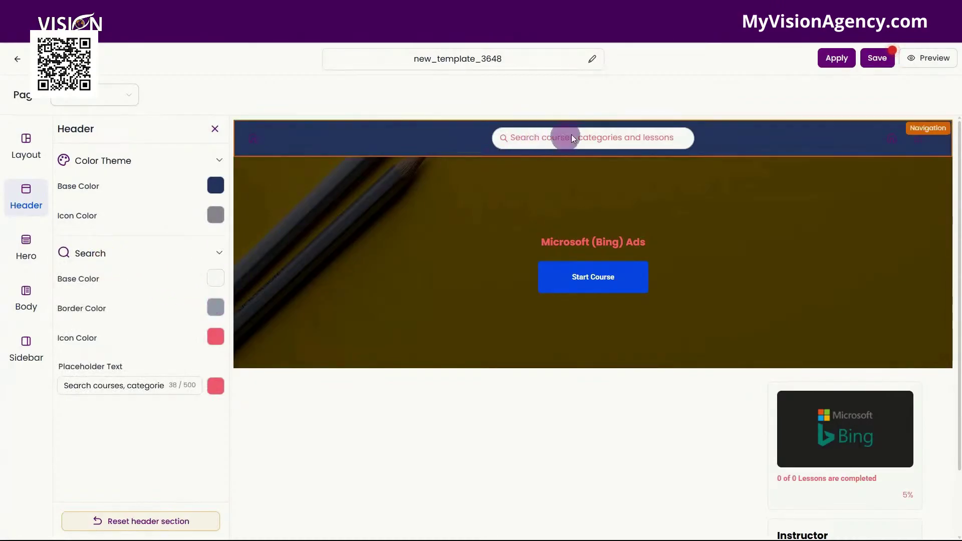
left_click(217, 284)
left_click(77, 324)
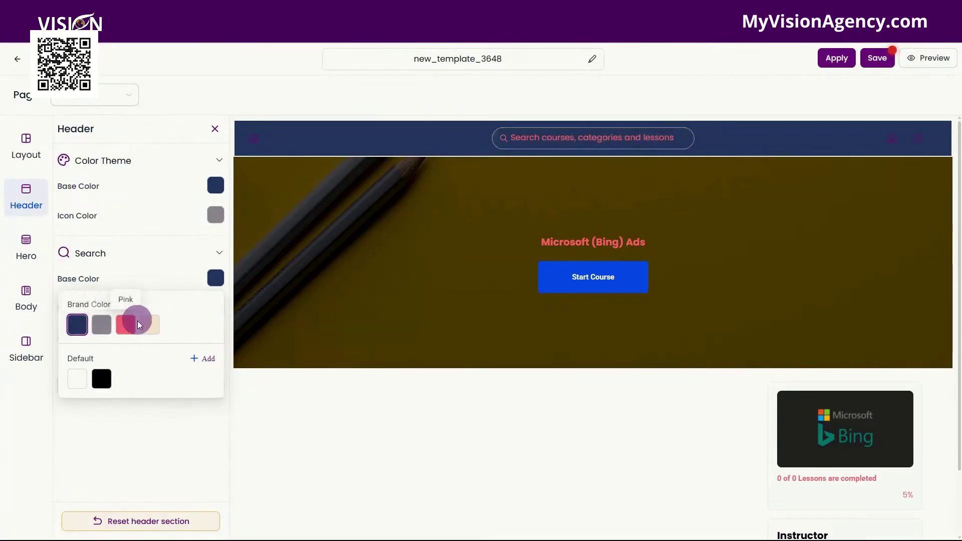
left_click(125, 252)
left_click(126, 249)
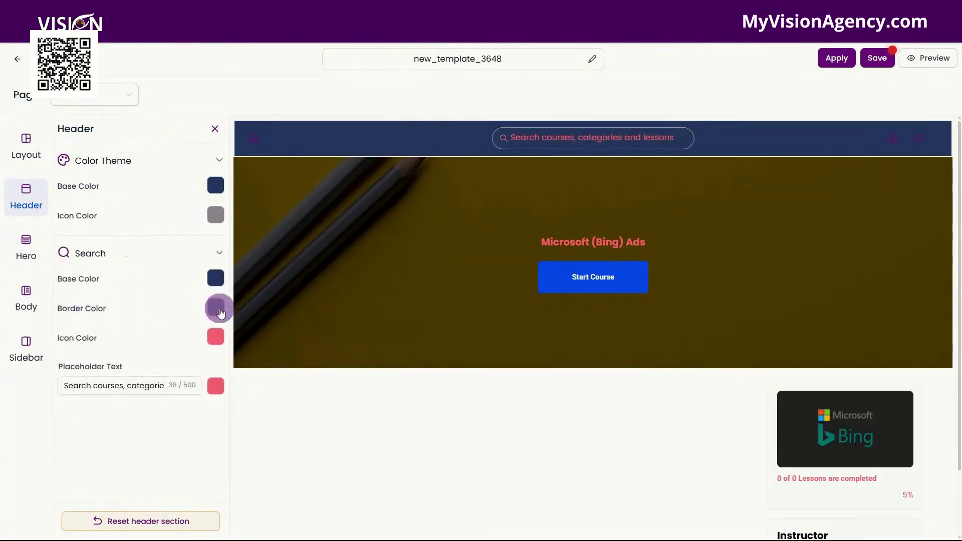
left_click(92, 385)
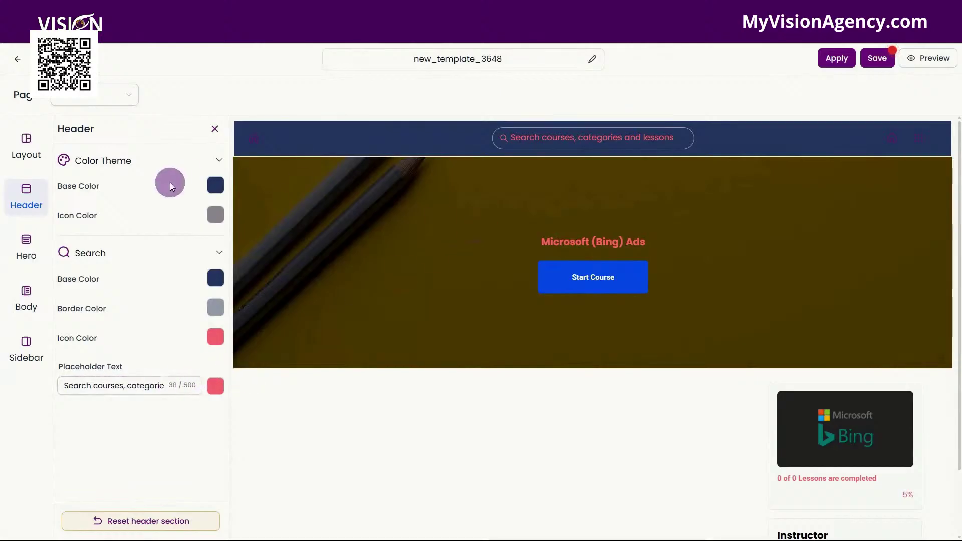
left_click(26, 249)
left_click(100, 160)
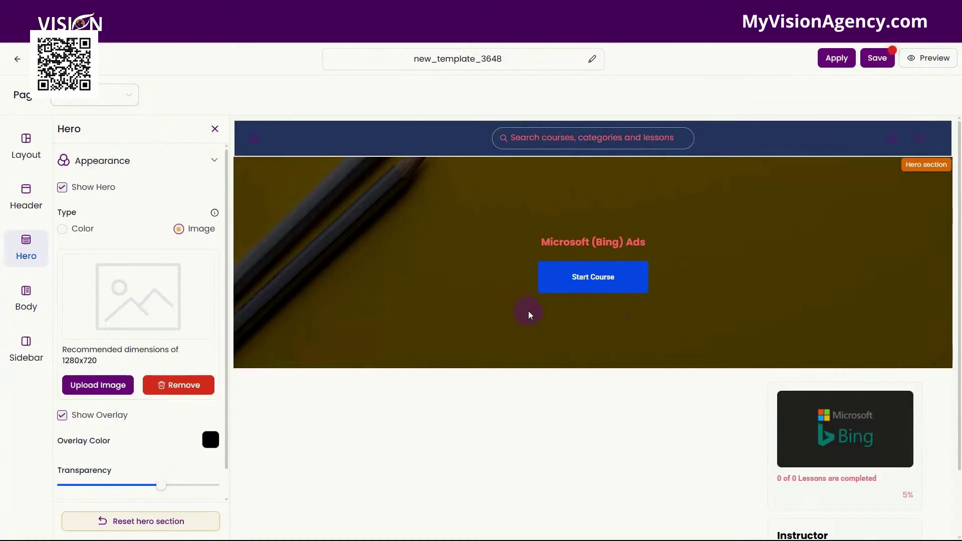
Step: Keep the hero's pencil image background and dark overlay after toggling Show Hero, Type and Overlay
left_click(62, 188)
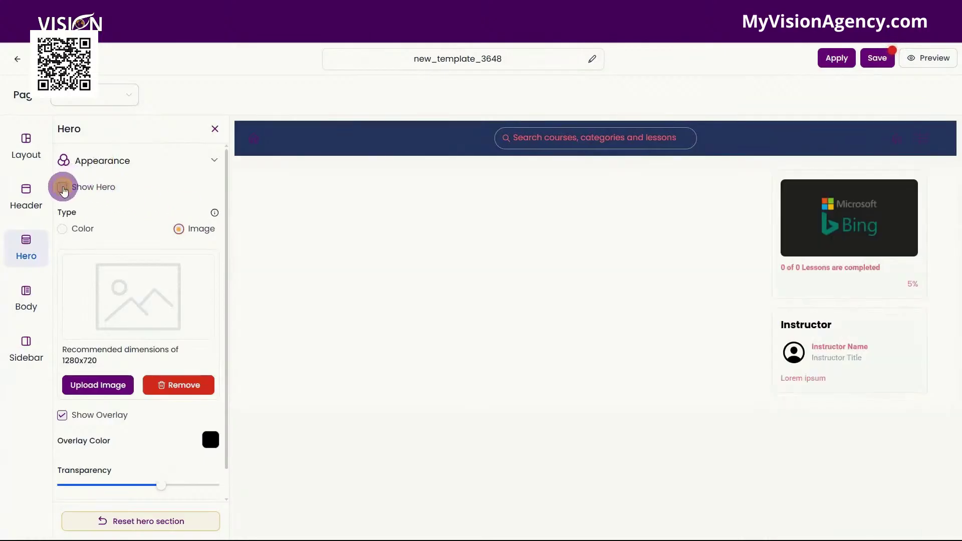
left_click(62, 188)
left_click(62, 229)
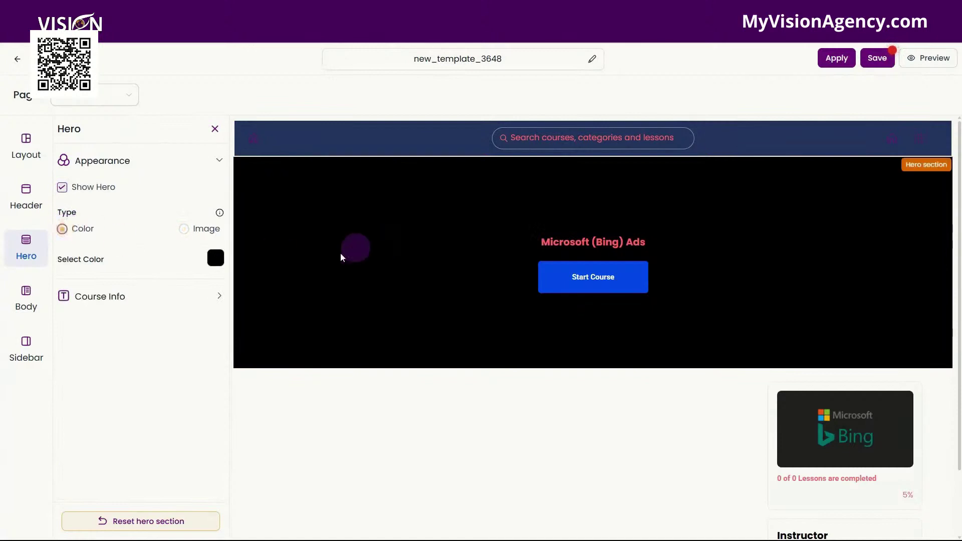
left_click(182, 229)
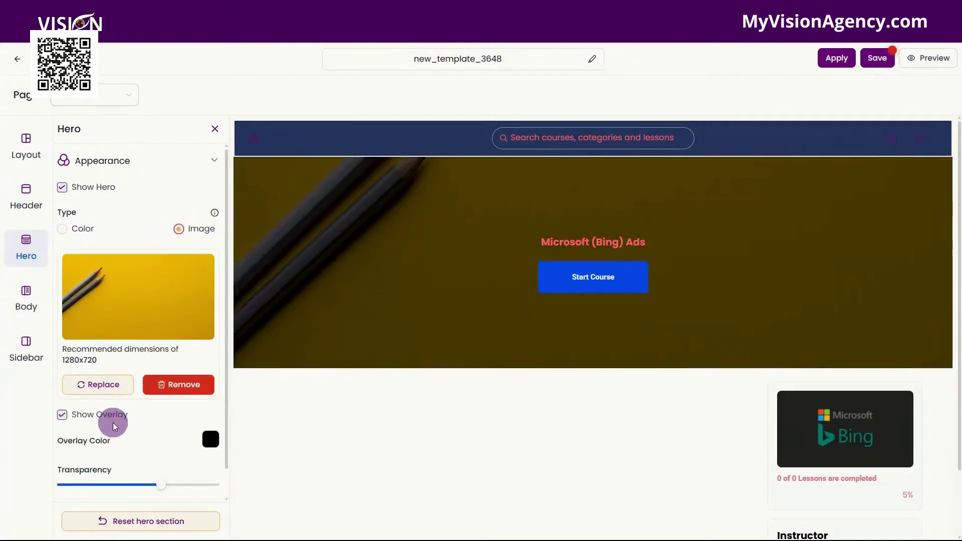
left_click(62, 414)
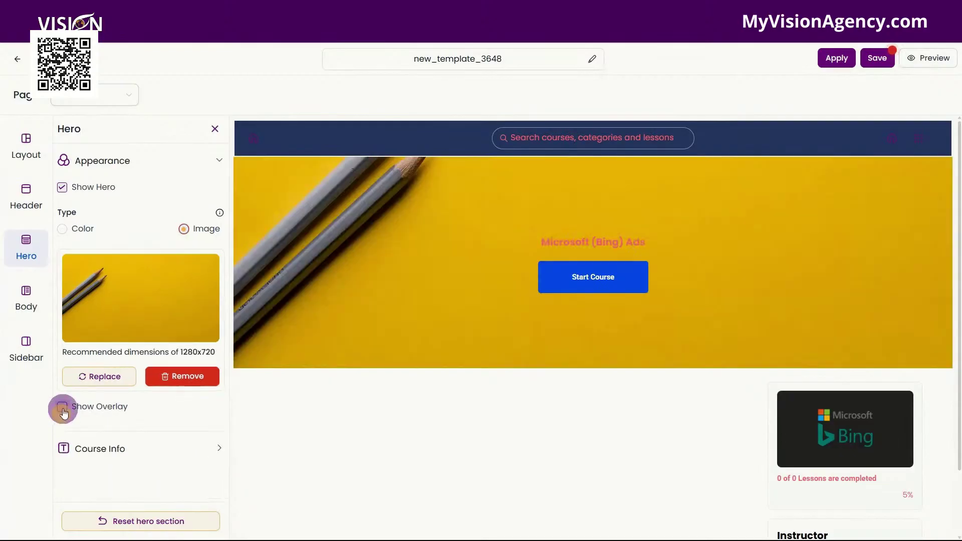
left_click(63, 411)
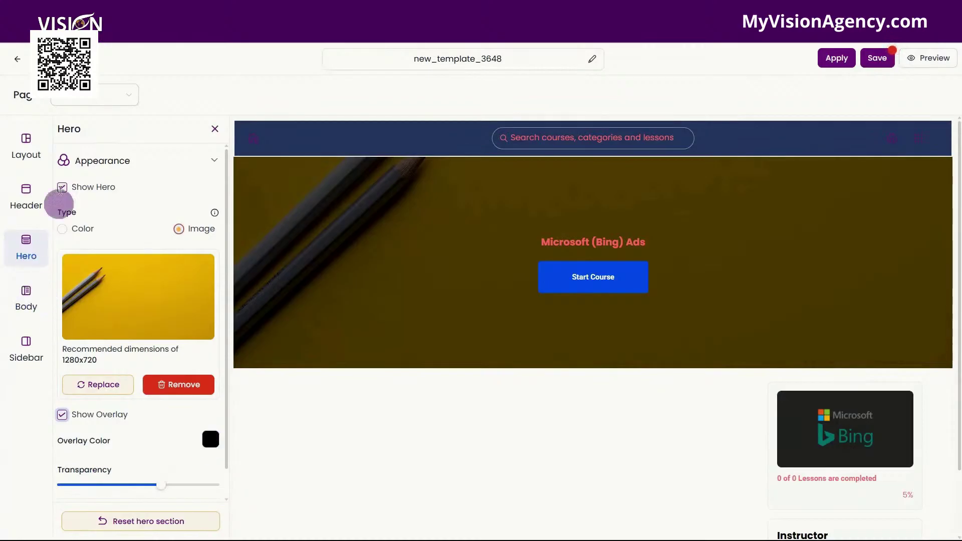
left_click(70, 160)
Step: Paste a course description into the hero and make its text white
left_click(99, 194)
left_click(72, 240)
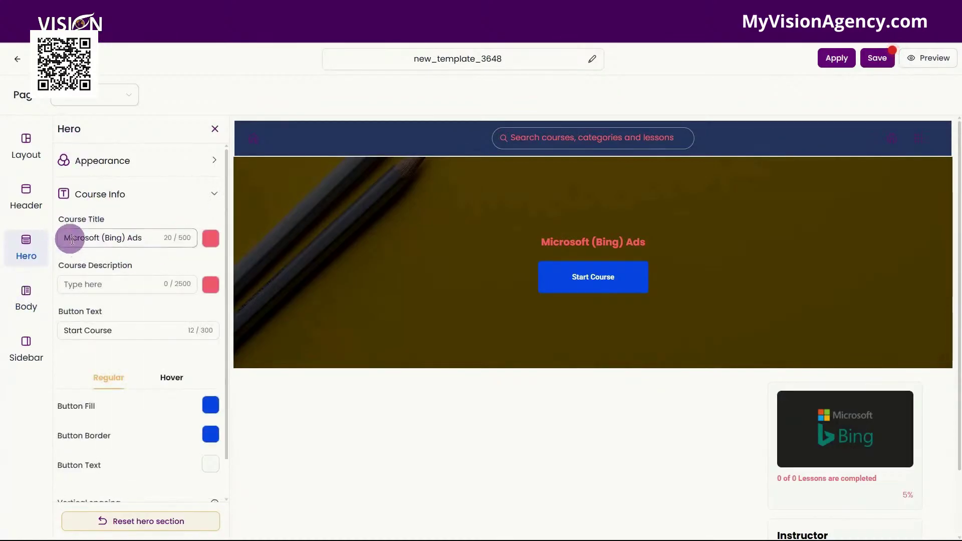
left_click_drag(65, 237, 53, 284)
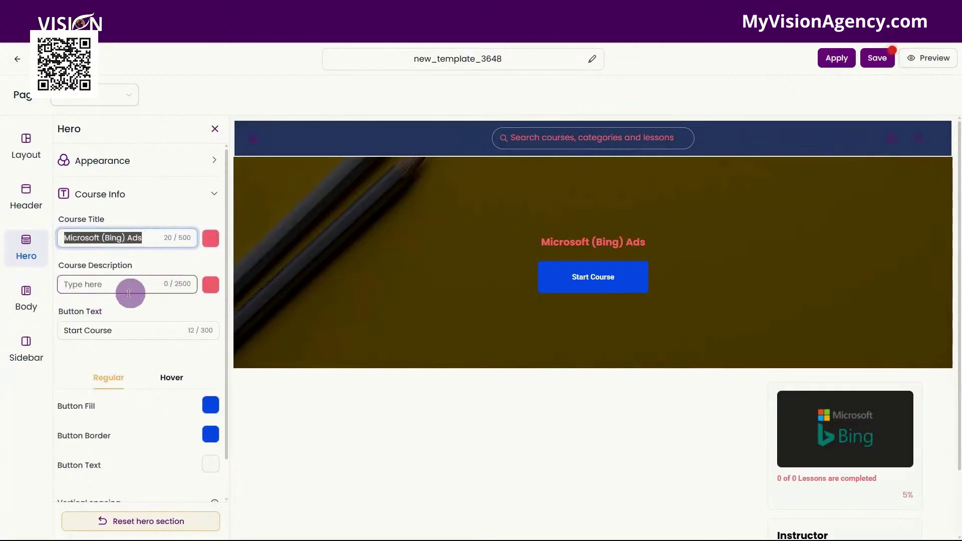
left_click(72, 285)
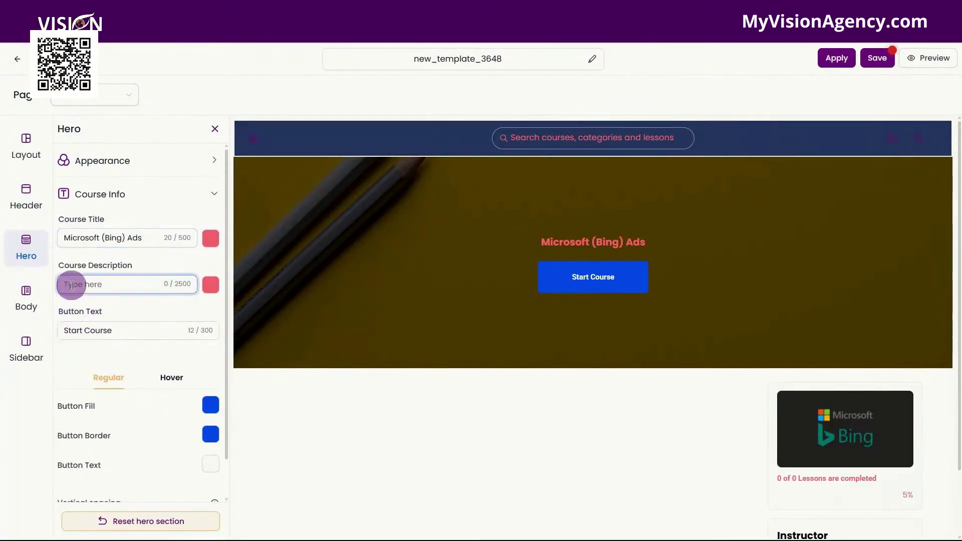
type("This is the description of the course")
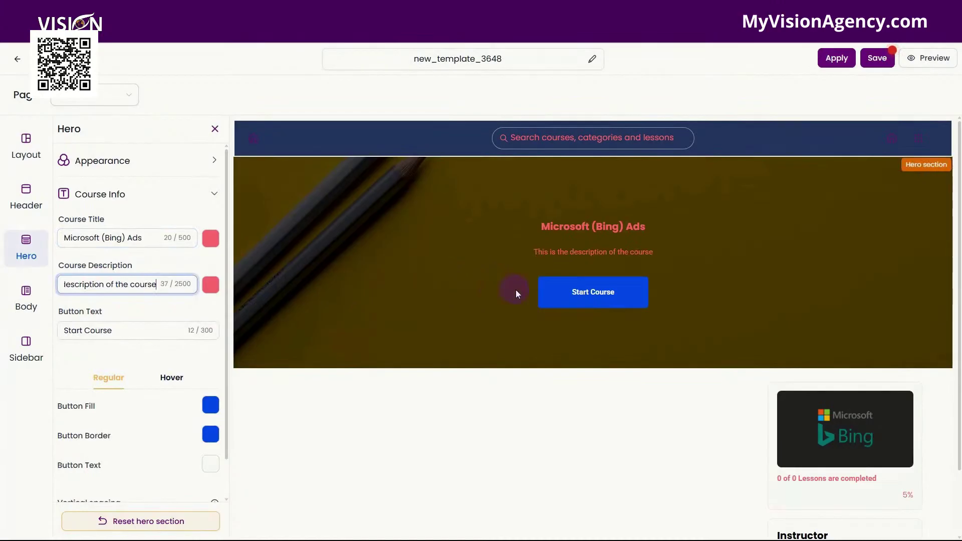
left_click(210, 284)
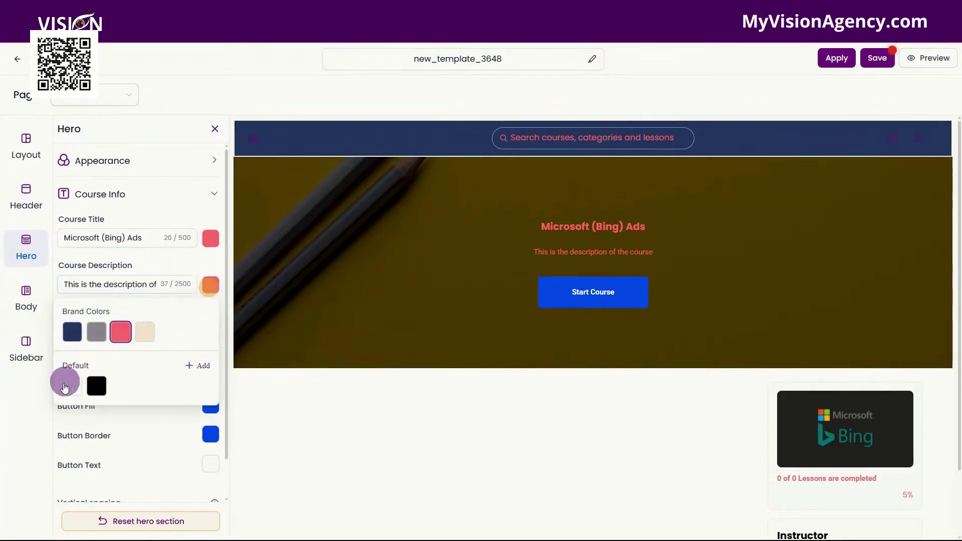
left_click(73, 385)
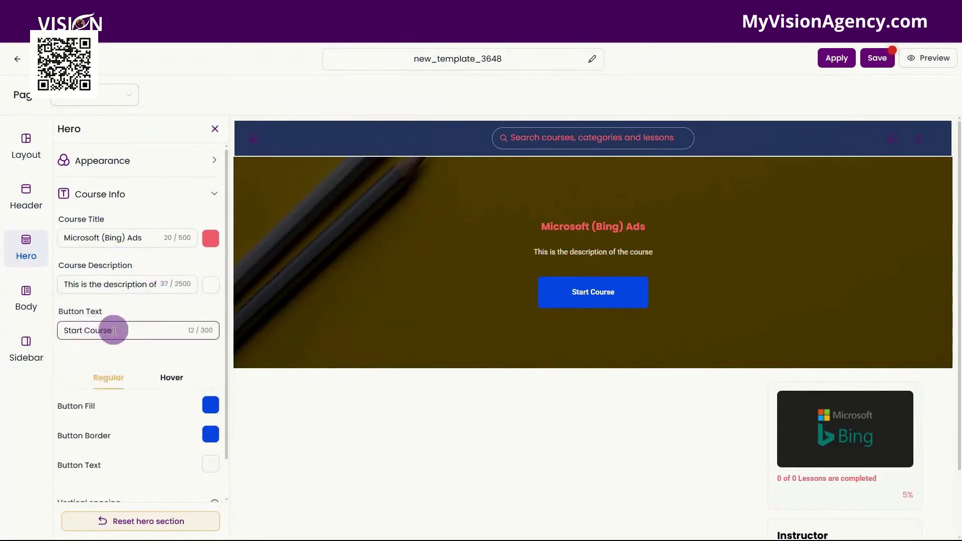
left_click(64, 329)
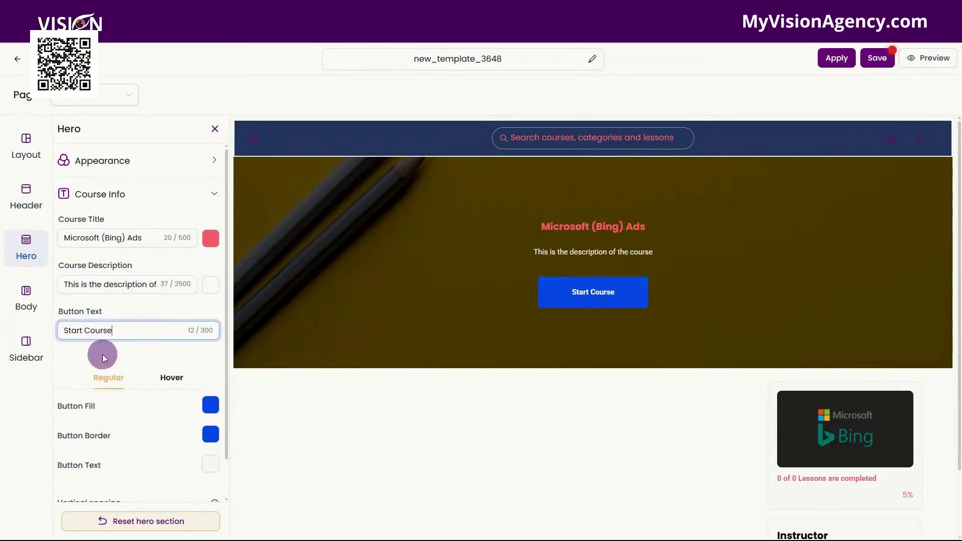
scroll(103, 354, "down", 1)
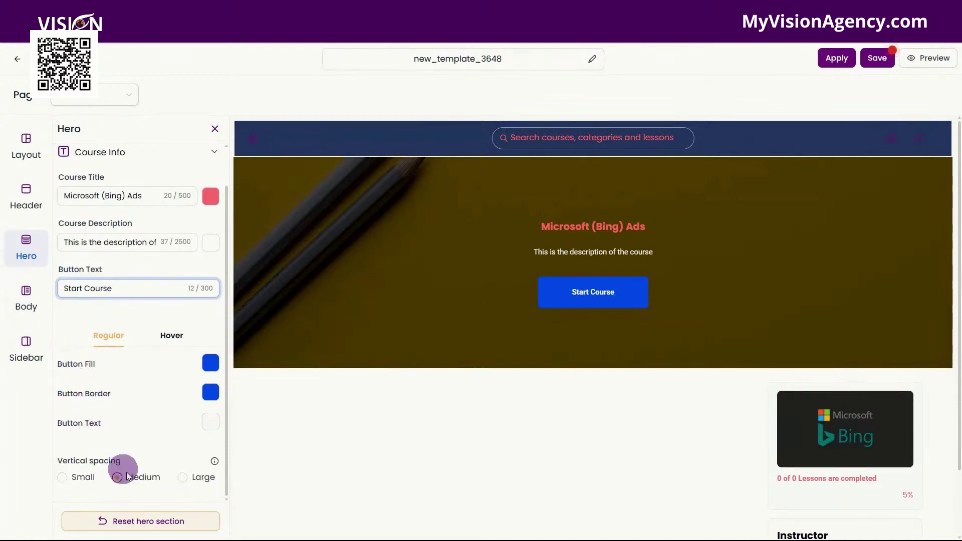
Step: Compare the start button's regular and hover colours, then set hero vertical spacing to Large
left_click(180, 341)
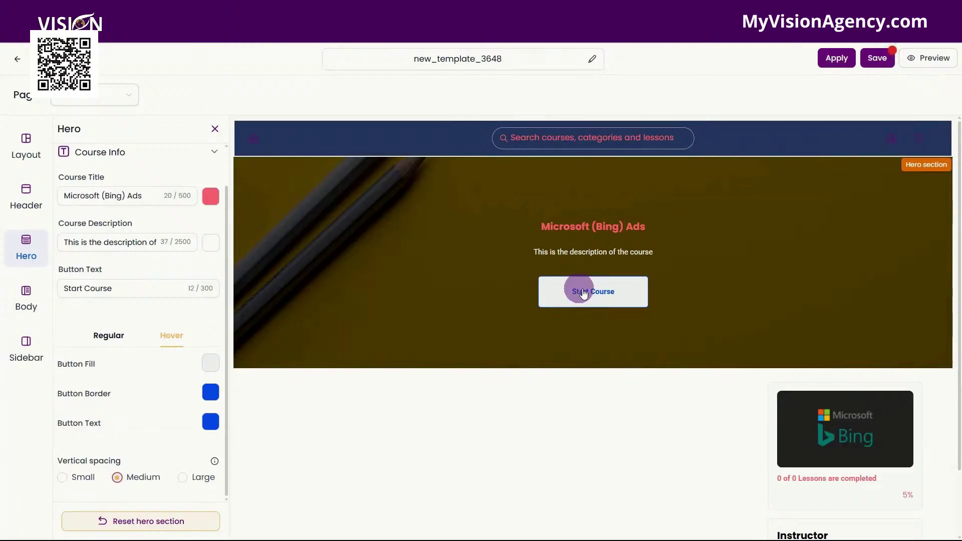
left_click(114, 336)
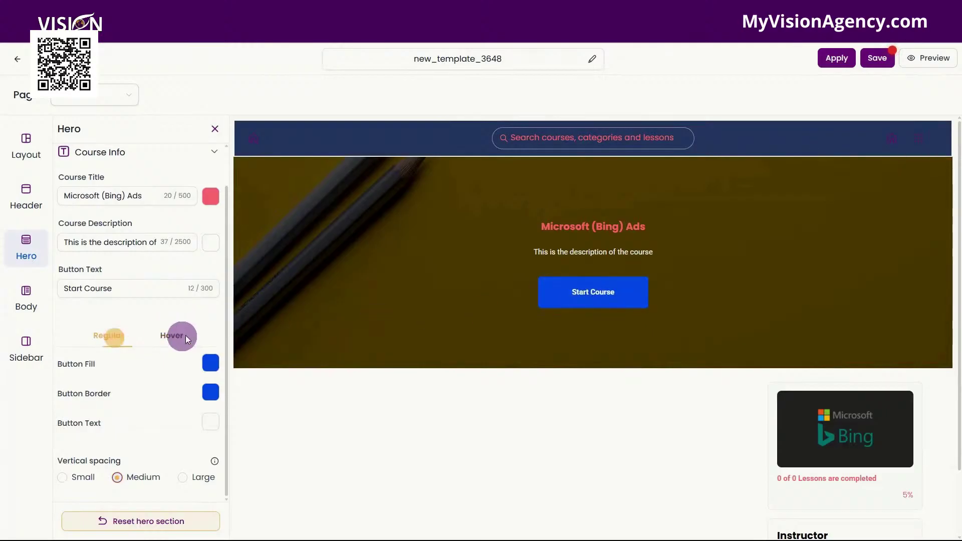
left_click(179, 336)
left_click(101, 336)
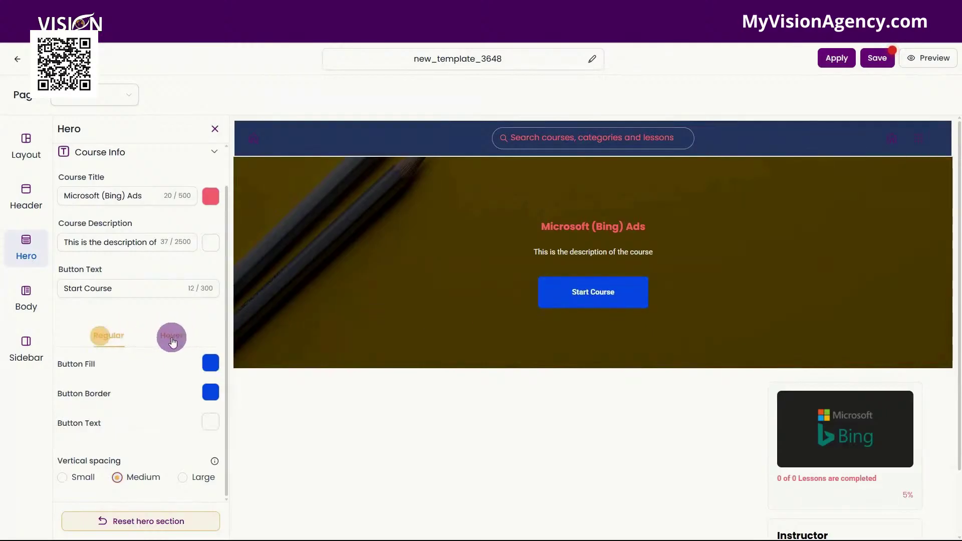
left_click(62, 479)
left_click(161, 471)
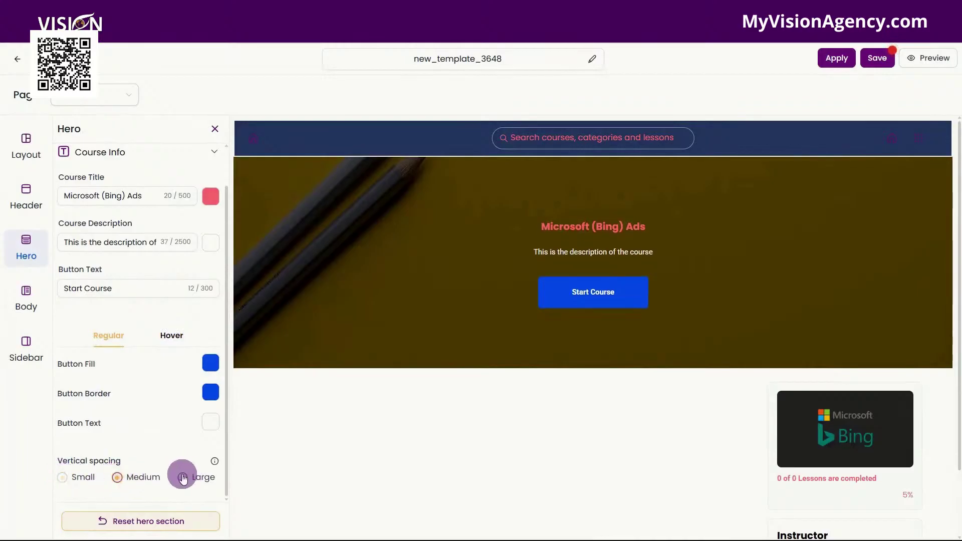
left_click(183, 478)
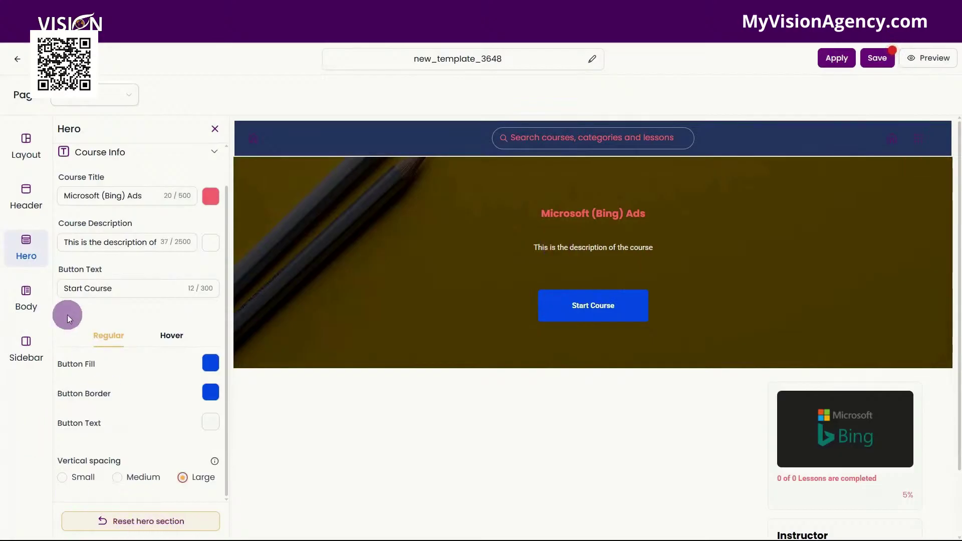
left_click(22, 300)
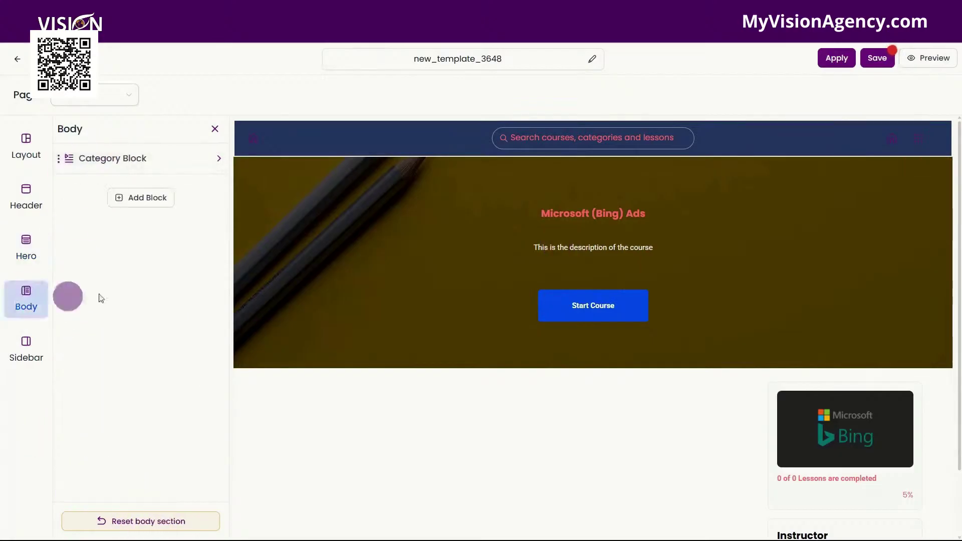
Step: Show the Category Block's background base, border and hover colour options
left_click(107, 159)
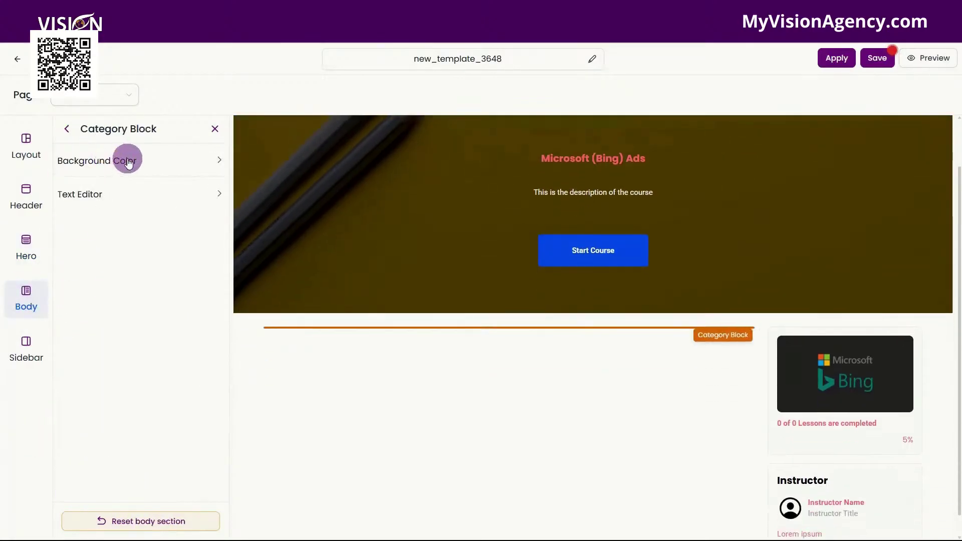
left_click(129, 161)
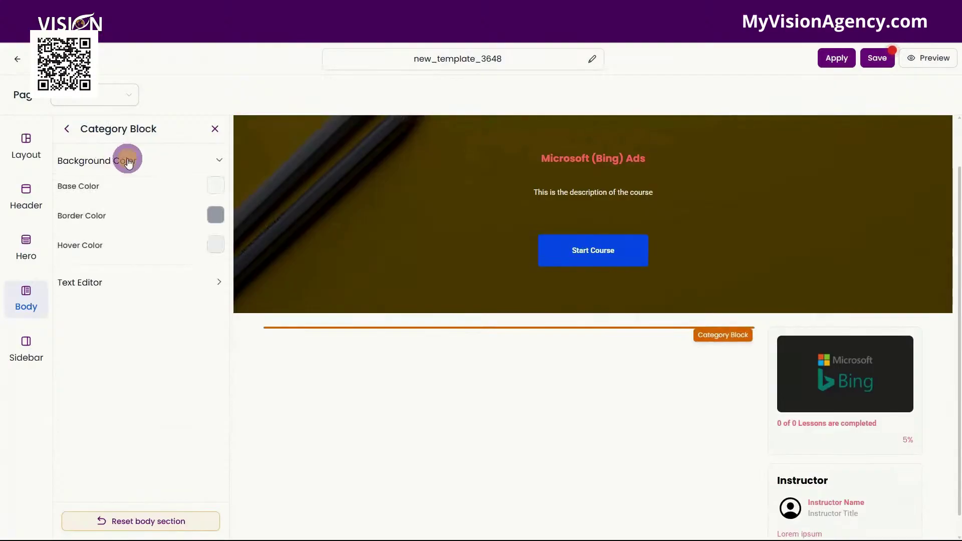
left_click(925, 61)
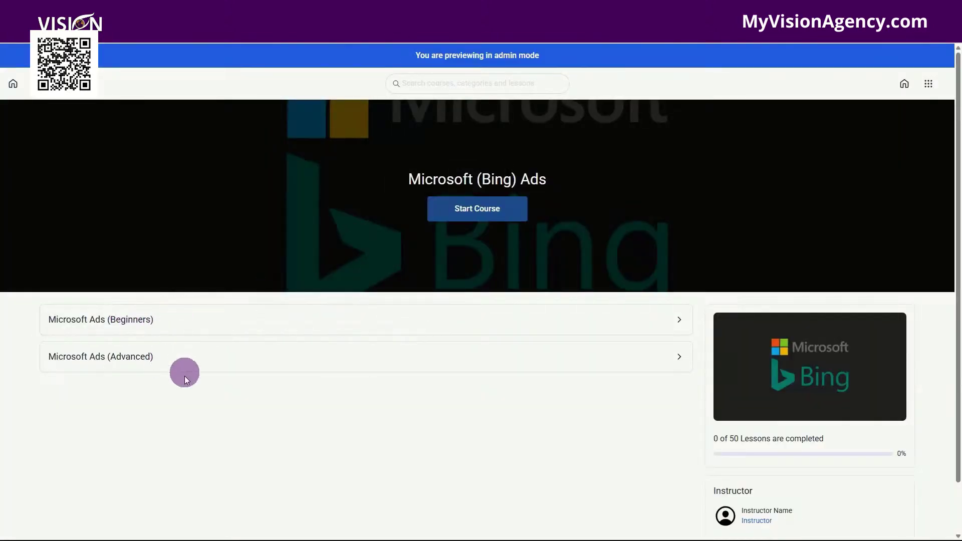
left_click(204, 328)
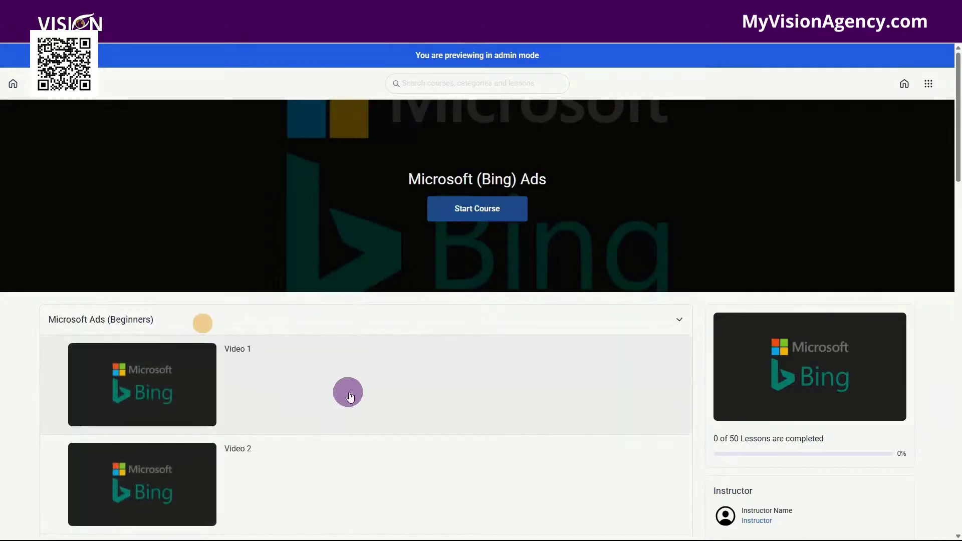
scroll(350, 394, "down", 3)
scroll(327, 398, "down", 9)
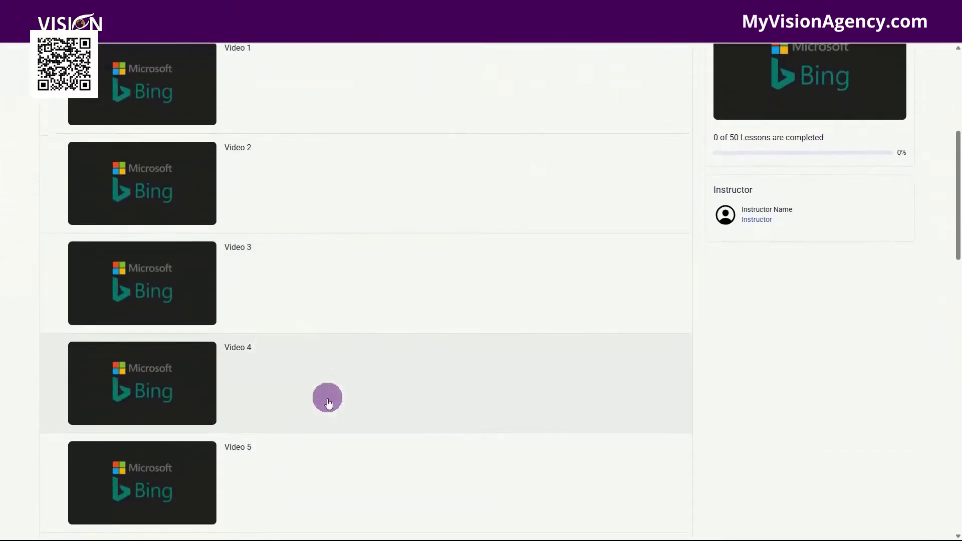
scroll(328, 421, "down", 11)
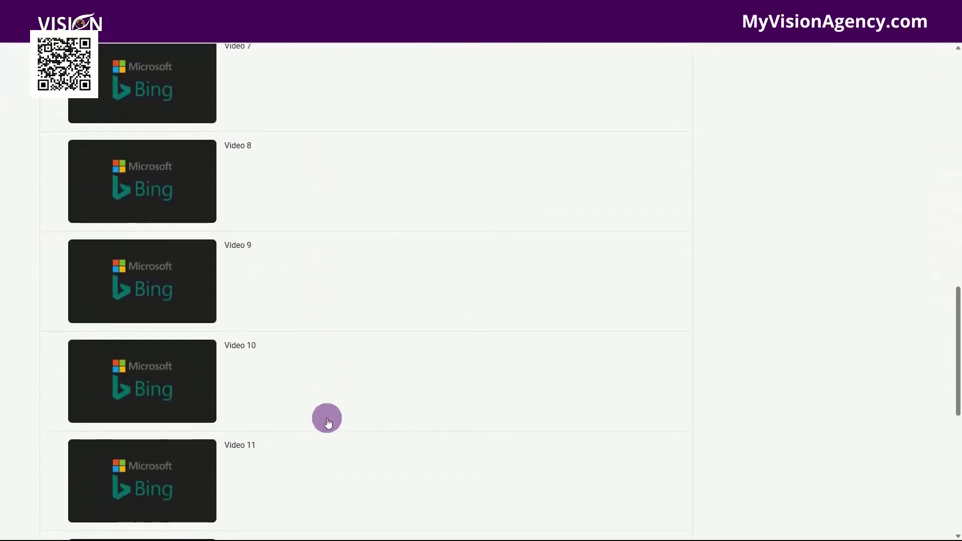
scroll(336, 211, "up", 1)
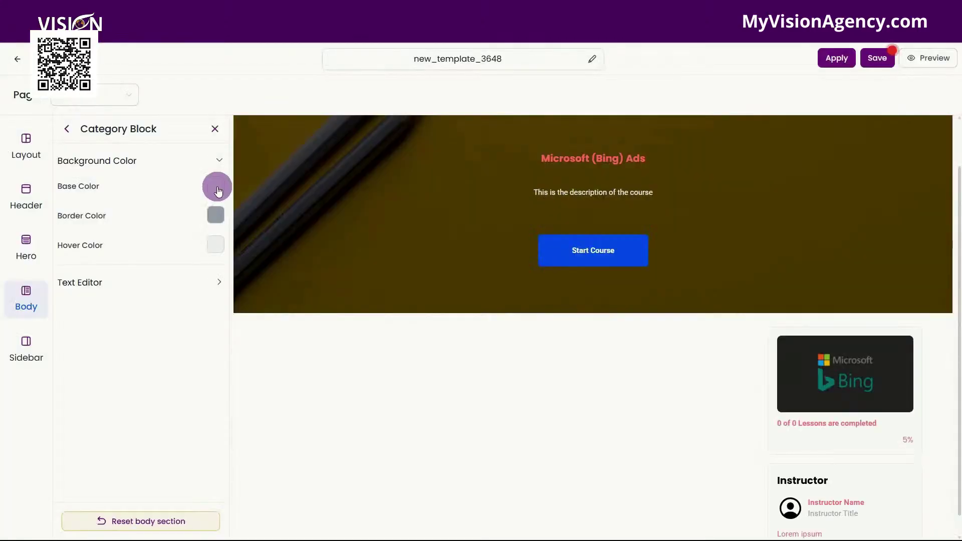
Step: Give the category blocks a beige base colour and a pink border
left_click(217, 189)
left_click(129, 170)
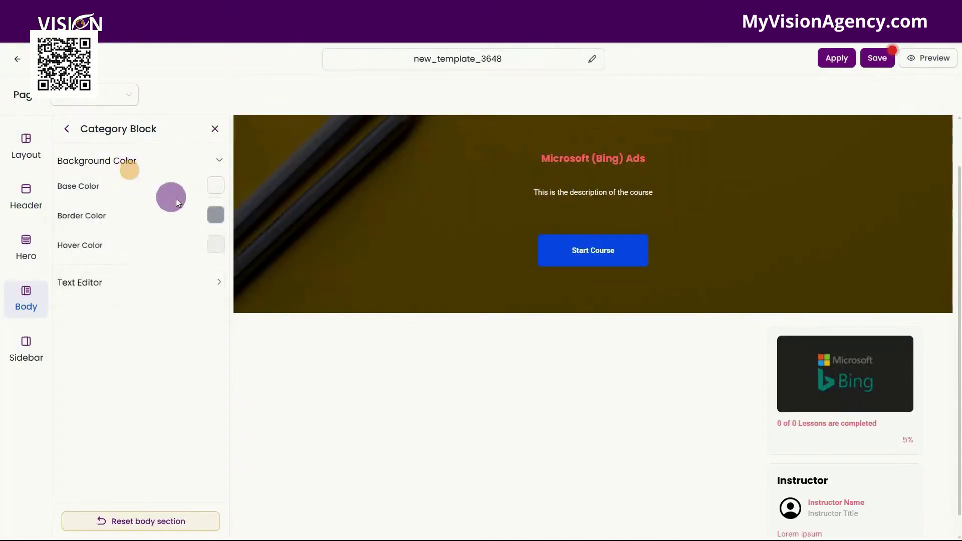
left_click(184, 248)
left_click(141, 272)
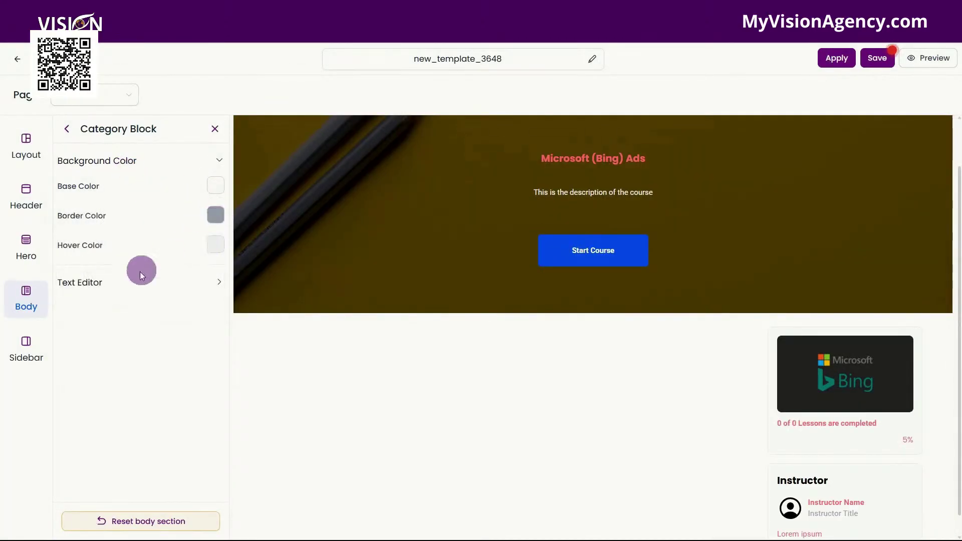
left_click(115, 286)
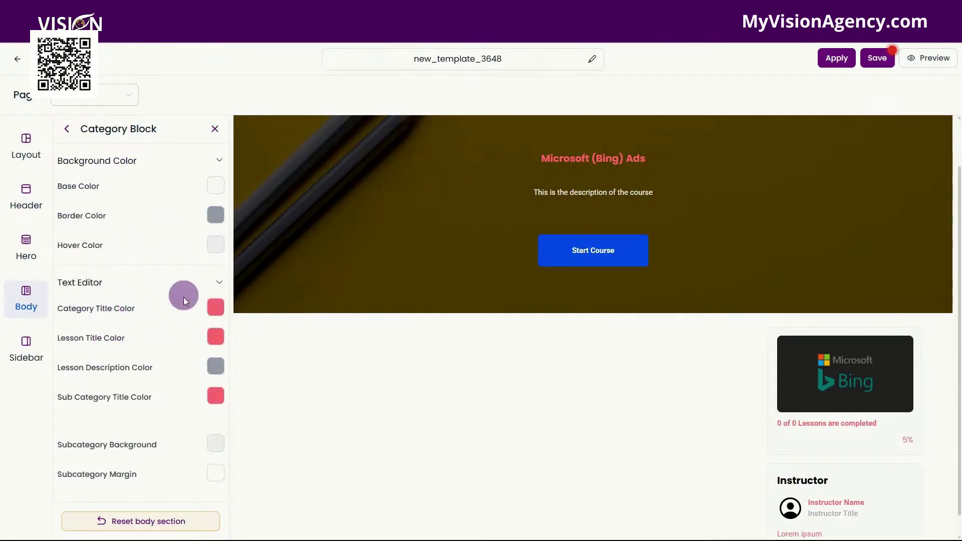
left_click(213, 189)
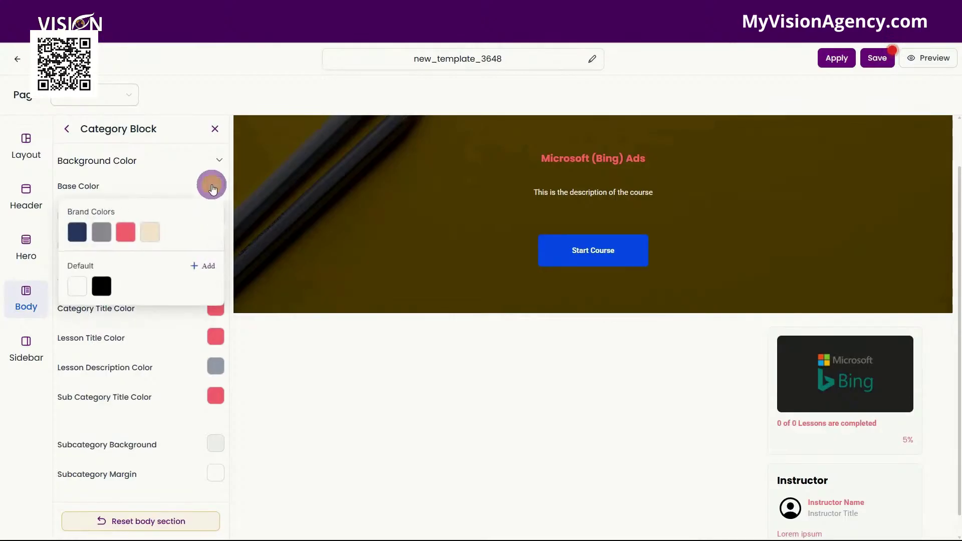
left_click(150, 232)
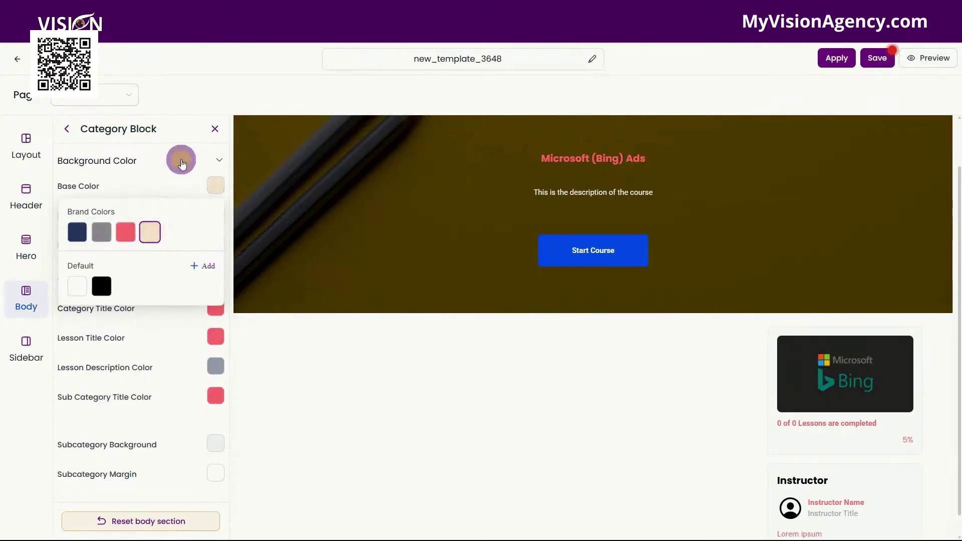
left_click(198, 159)
left_click(213, 217)
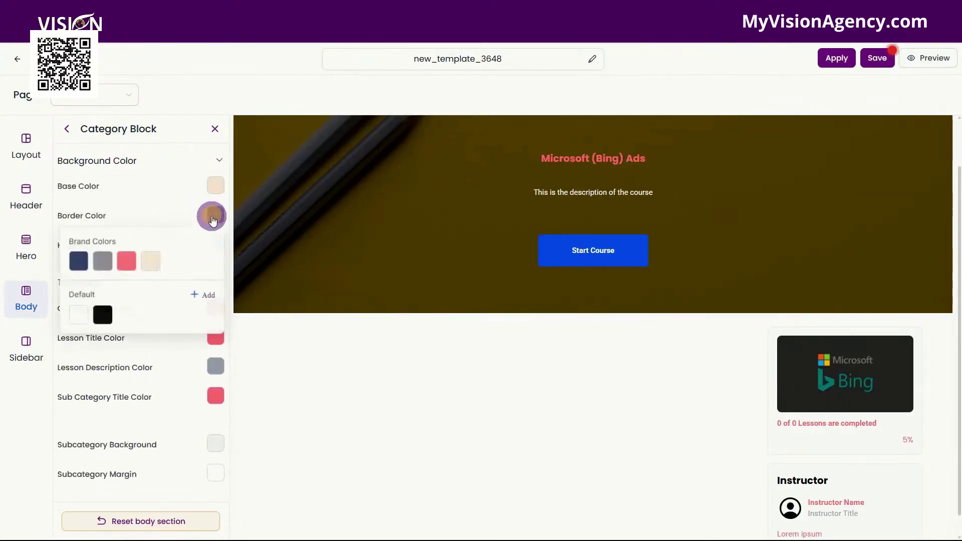
left_click(123, 266)
left_click(172, 187)
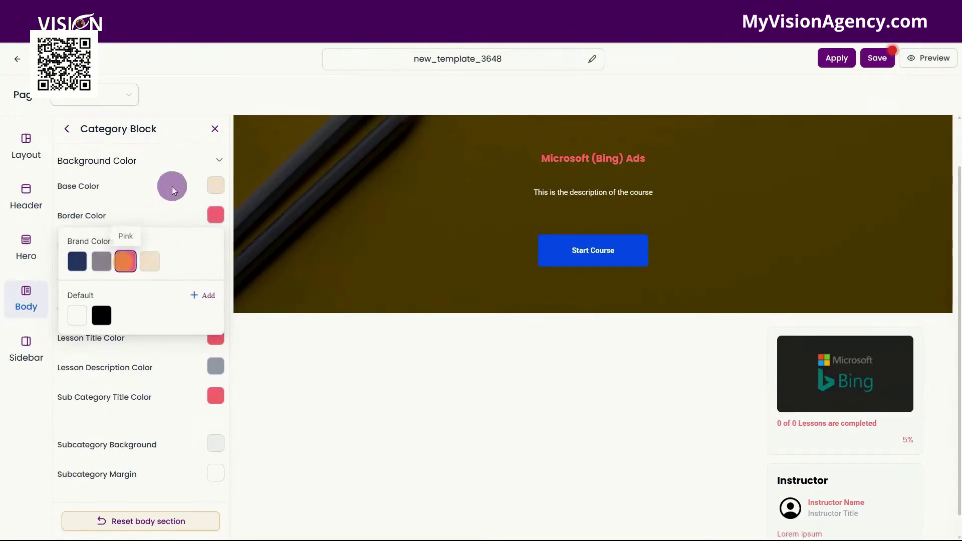
Step: Set the category block hover colour to gray and category titles to navy
left_click(215, 244)
left_click(104, 301)
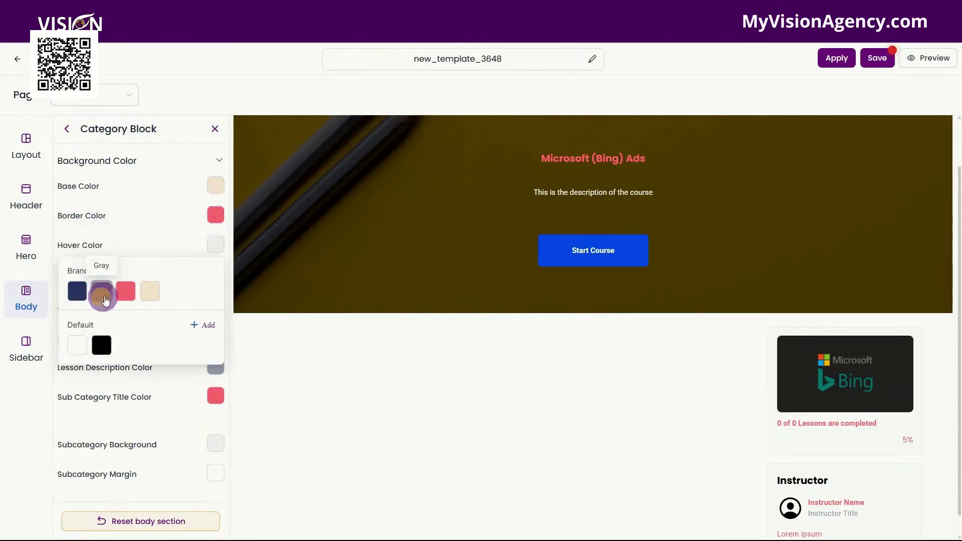
left_click(128, 215)
left_click(215, 308)
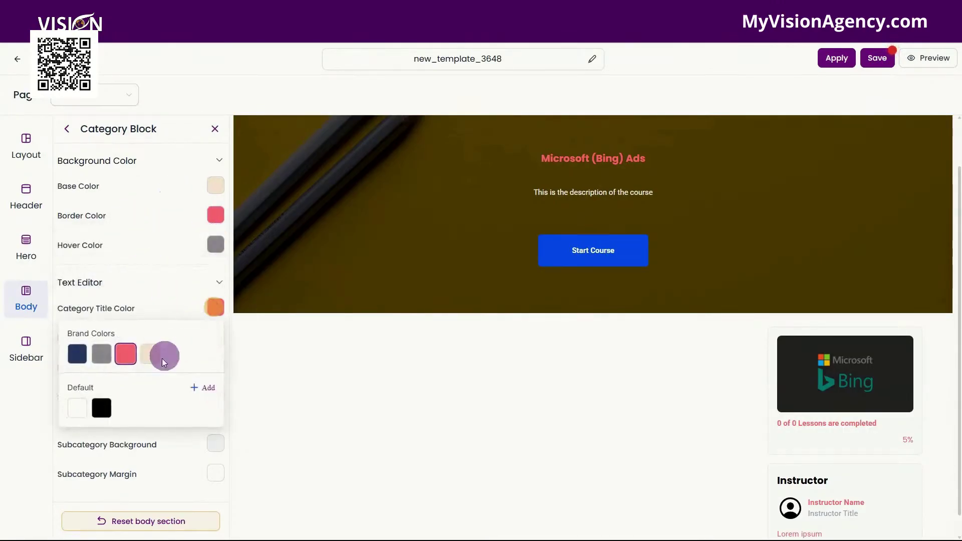
left_click(77, 355)
left_click(150, 282)
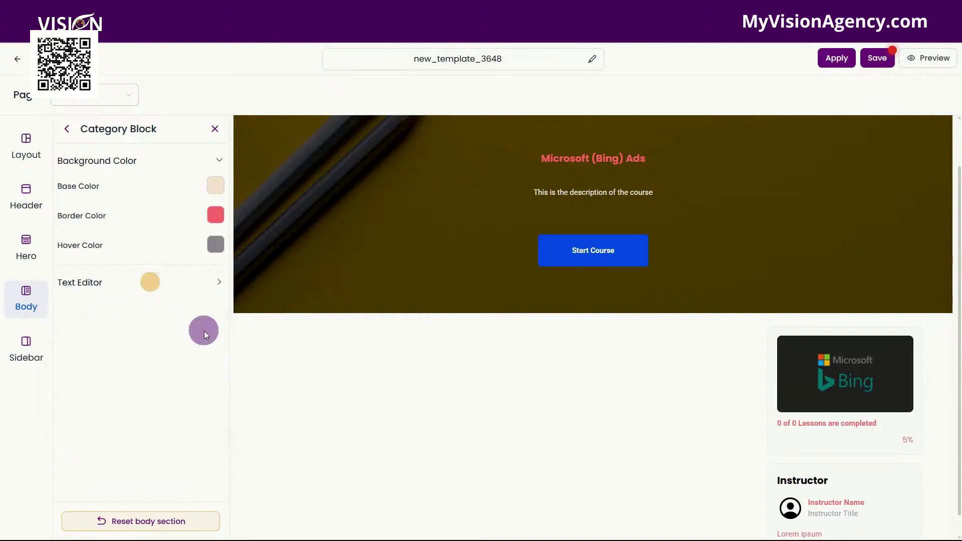
left_click(219, 282)
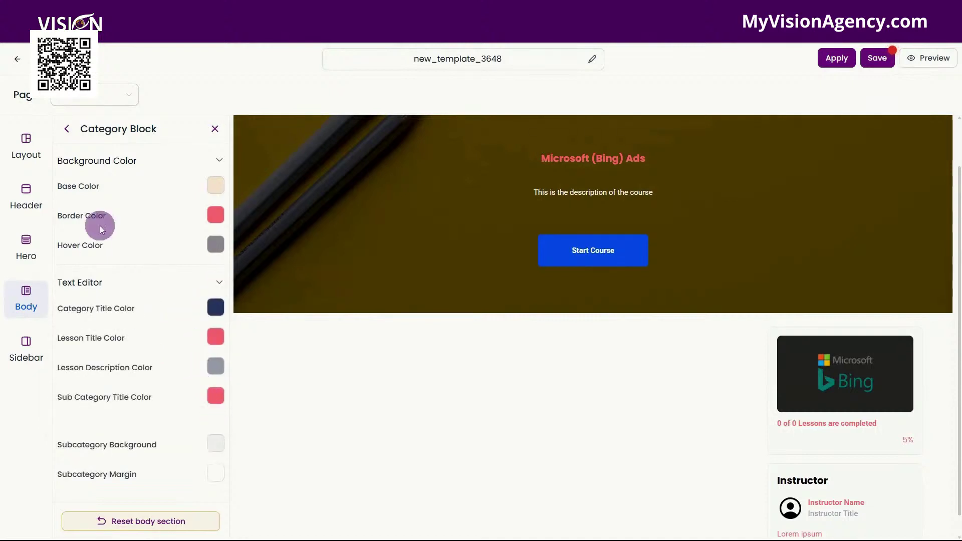
Step: Save the template, preview it, and look through the Microsoft Ads (Beginners) lesson videos
left_click(877, 58)
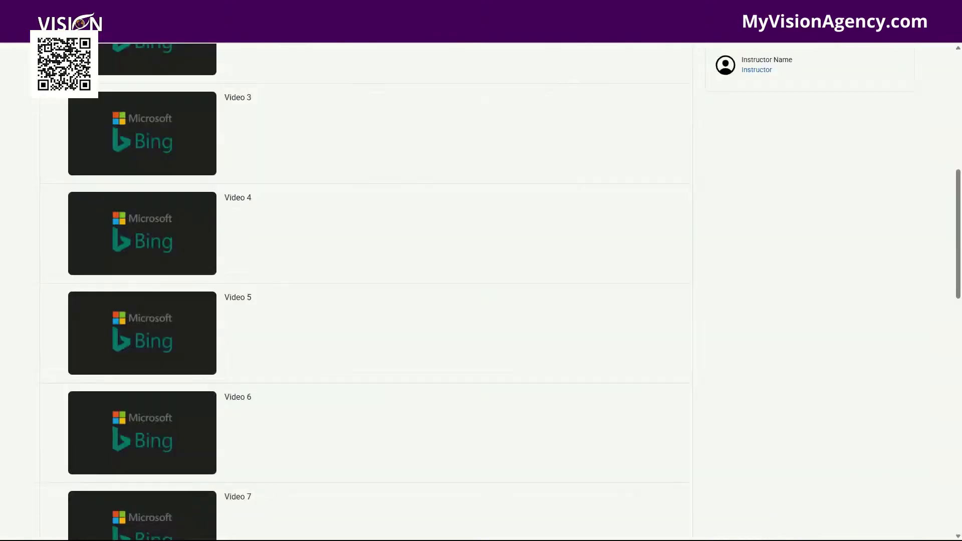
left_click(151, 274)
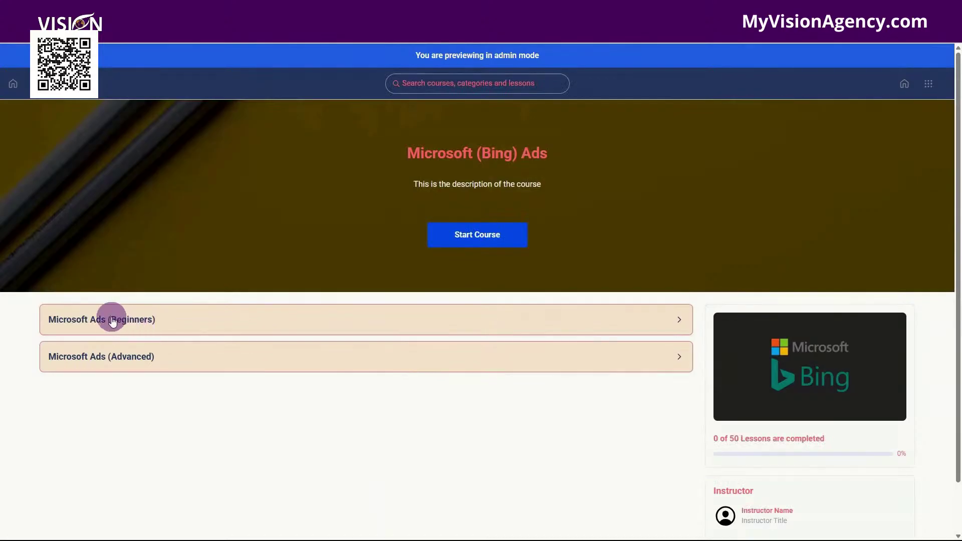
left_click(154, 320)
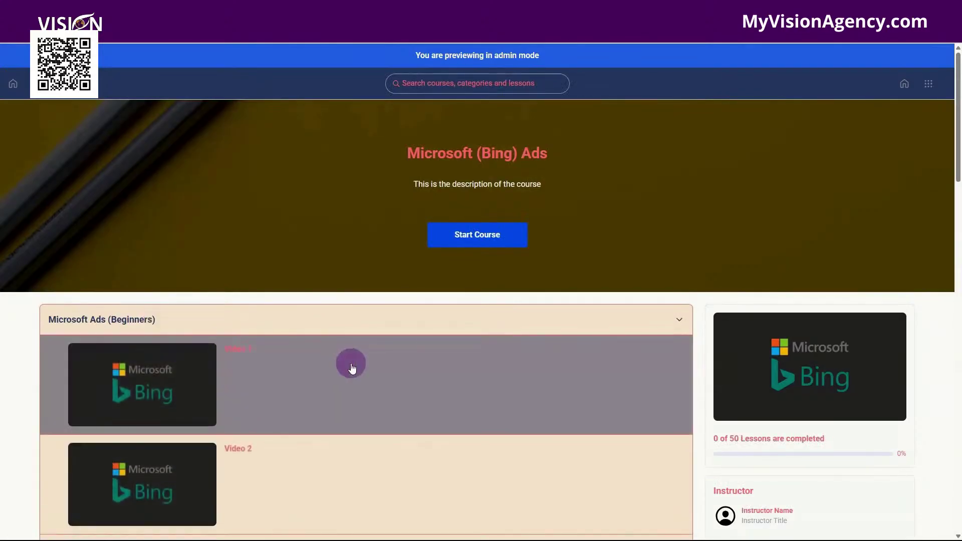
scroll(351, 366, "down", 4)
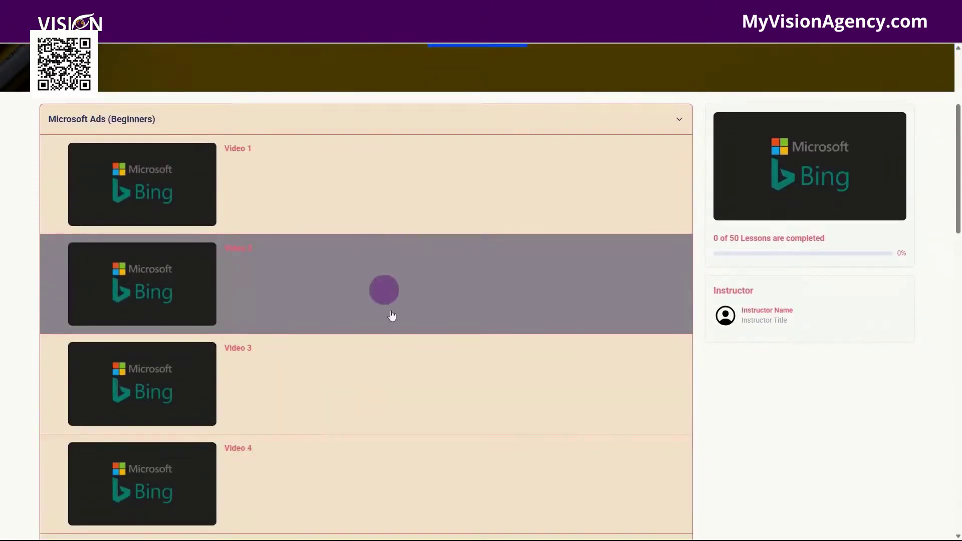
scroll(393, 316, "down", 8)
scroll(457, 431, "down", 12)
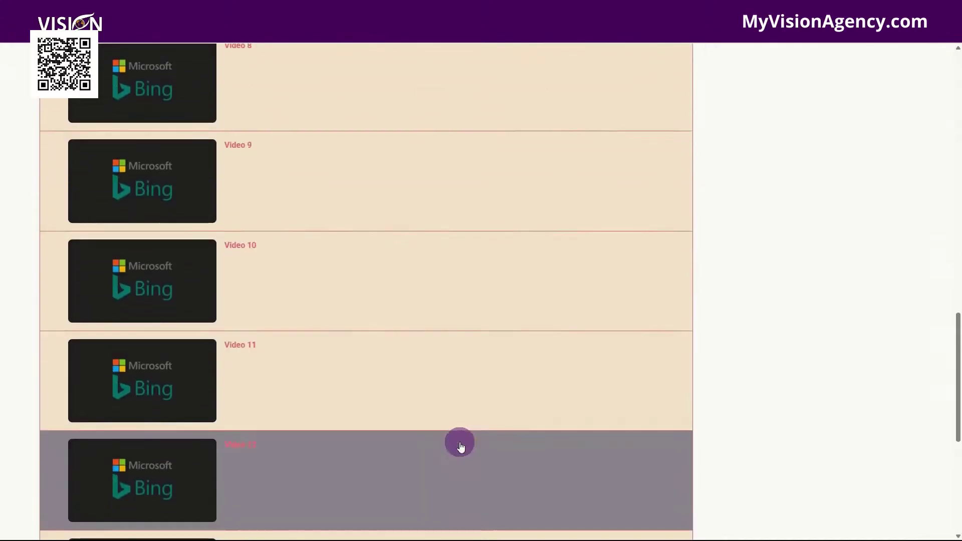
scroll(451, 401, "up", 6)
scroll(436, 235, "up", 14)
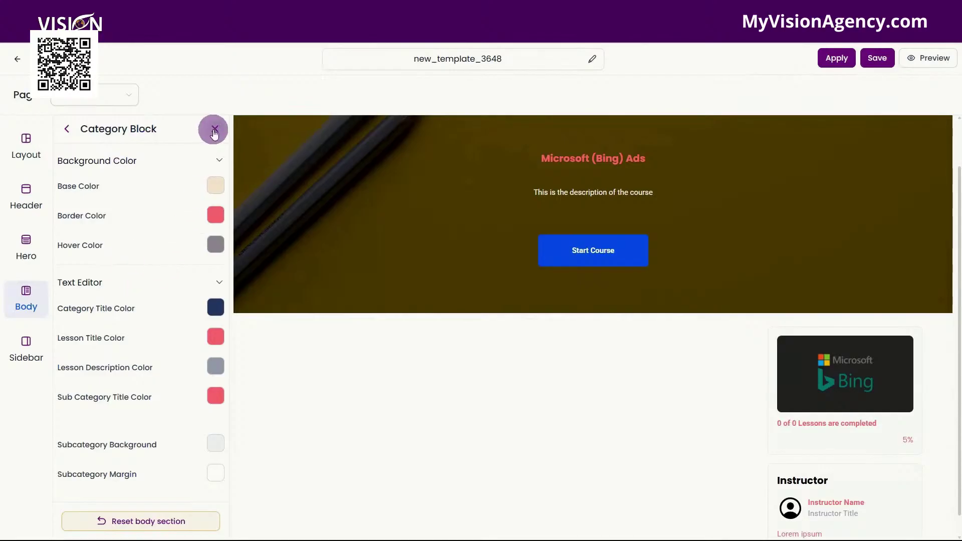
Step: Add an Image Block placeholder to the course body after the Category Block
left_click(65, 127)
left_click(140, 197)
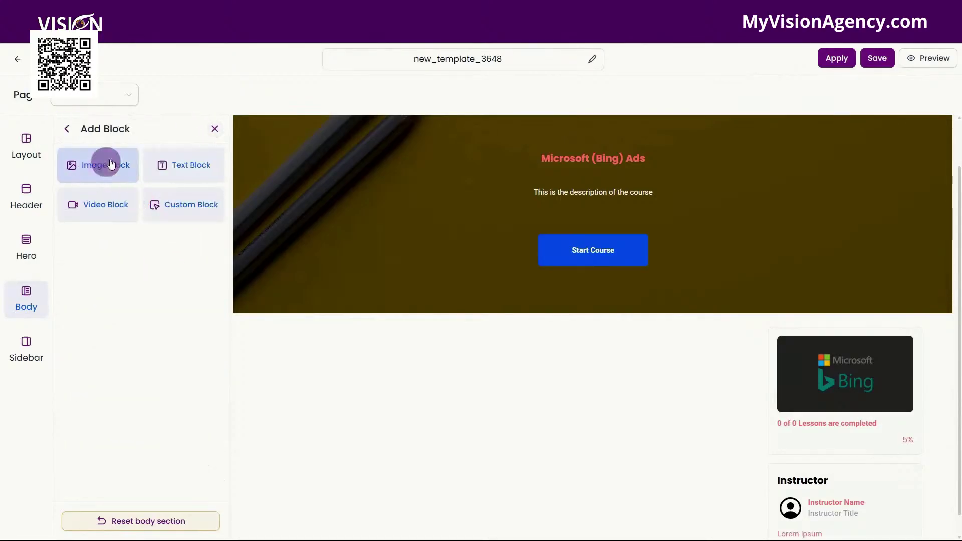
left_click(101, 172)
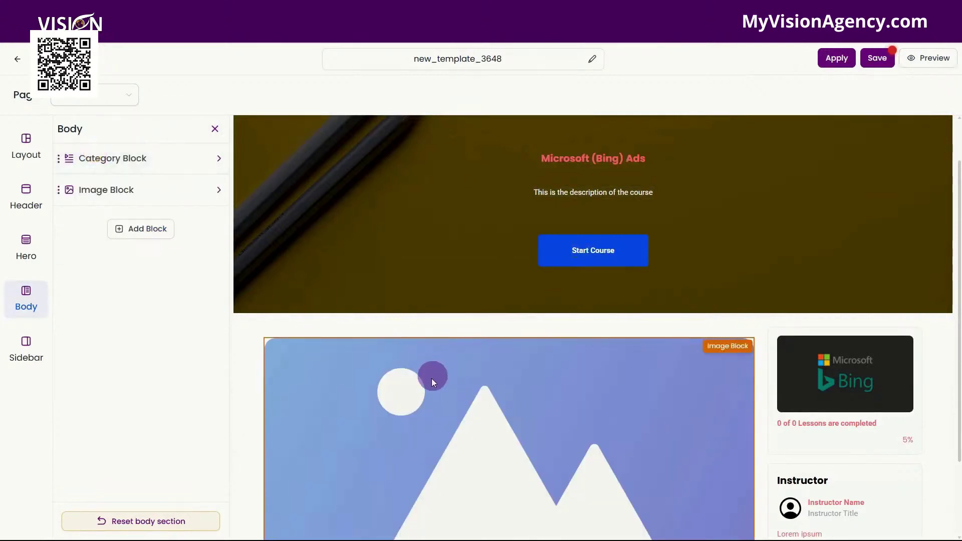
left_click(459, 401)
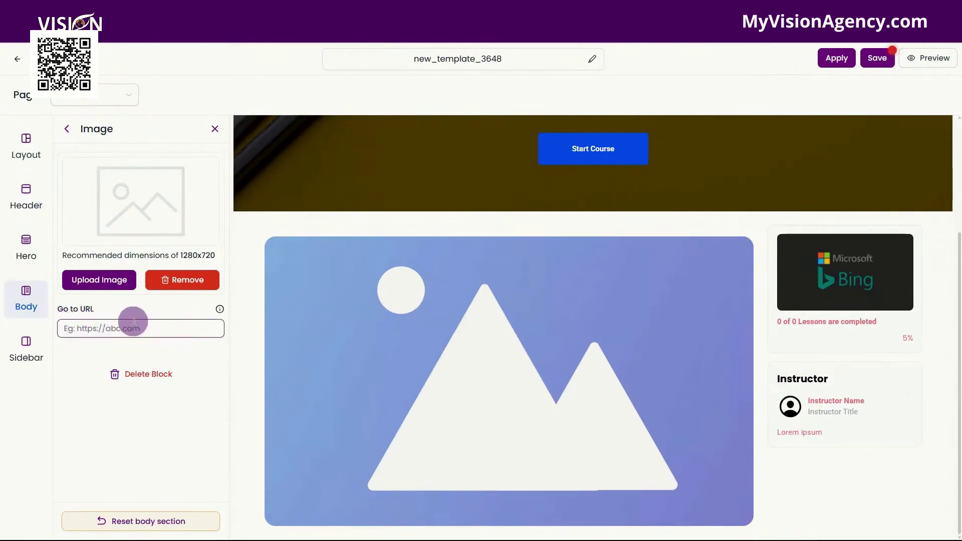
left_click(68, 129)
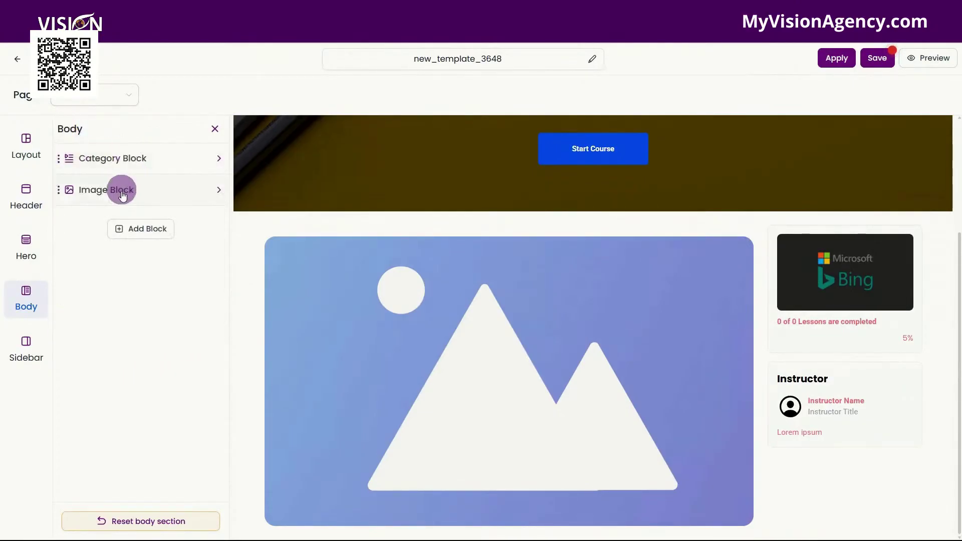
left_click(120, 190)
left_click(67, 129)
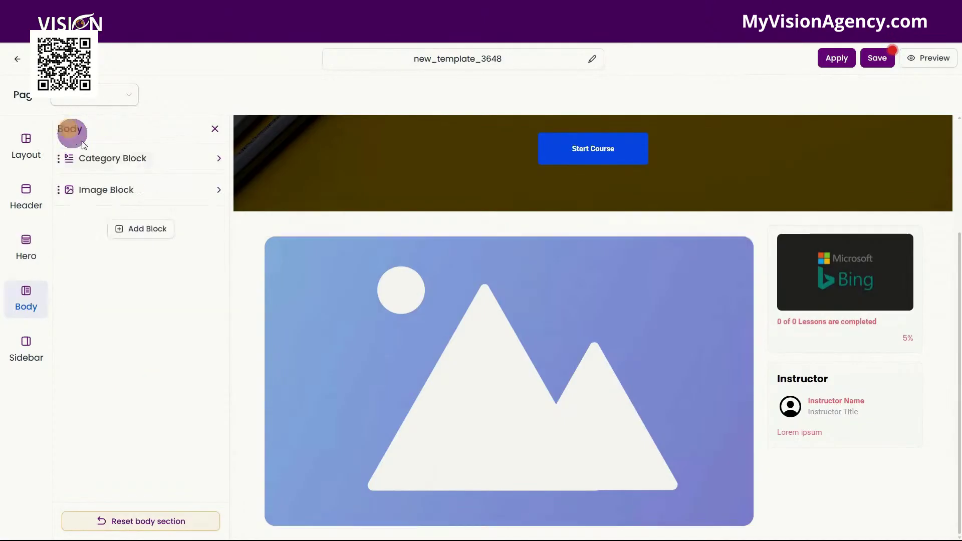
Step: Add a Custom Block with placeholder heading, content and button below it
left_click(151, 226)
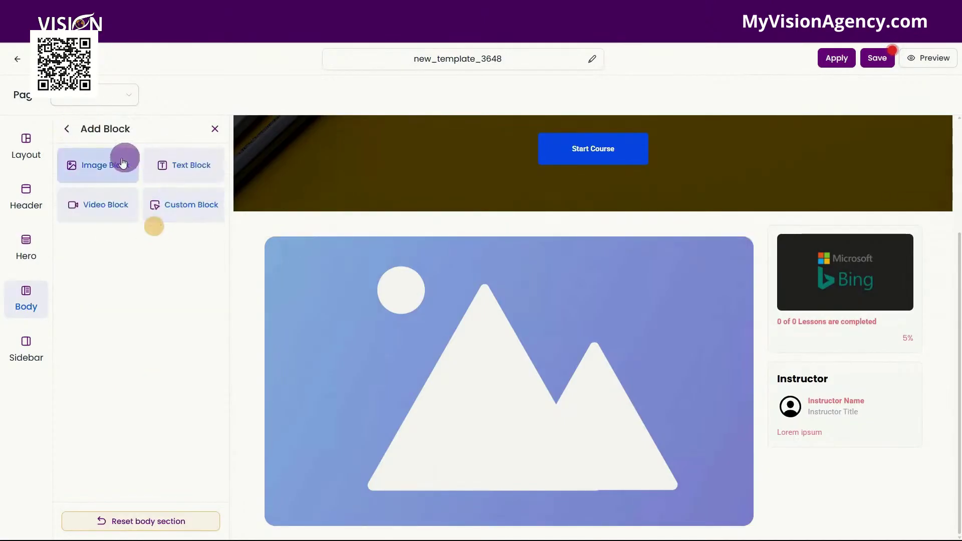
left_click(186, 209)
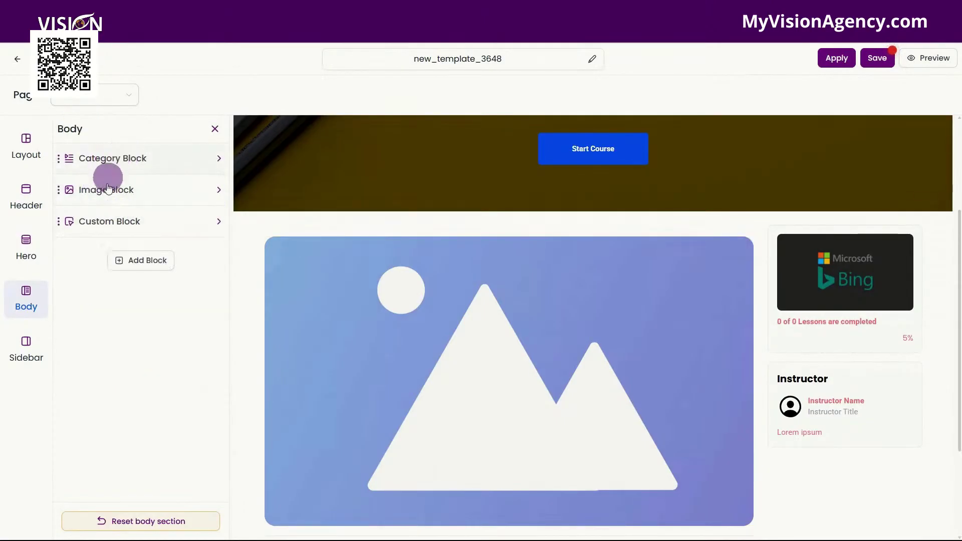
left_click(110, 220)
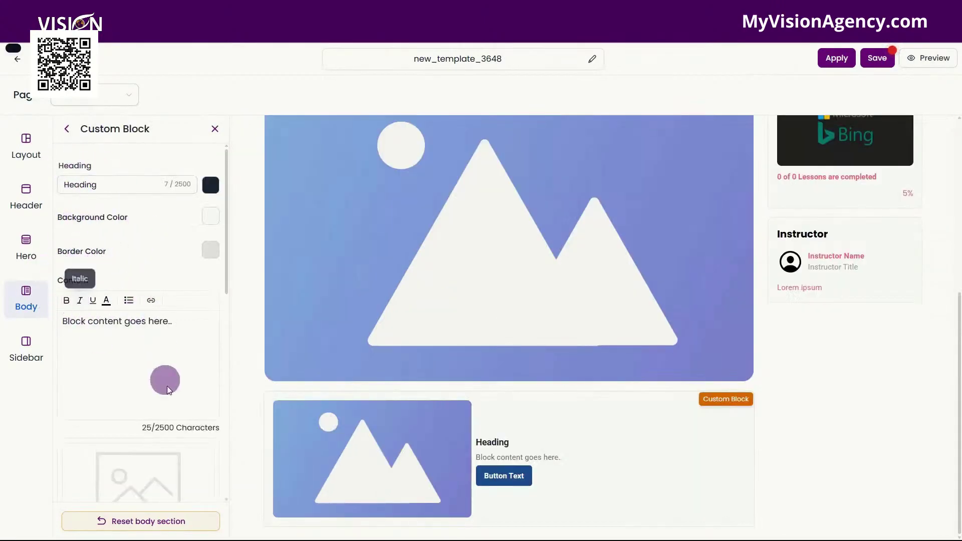
Step: Toggle the Custom Block button to Hide and back to Show, then view its Hover colours
scroll(179, 391, "down", 4)
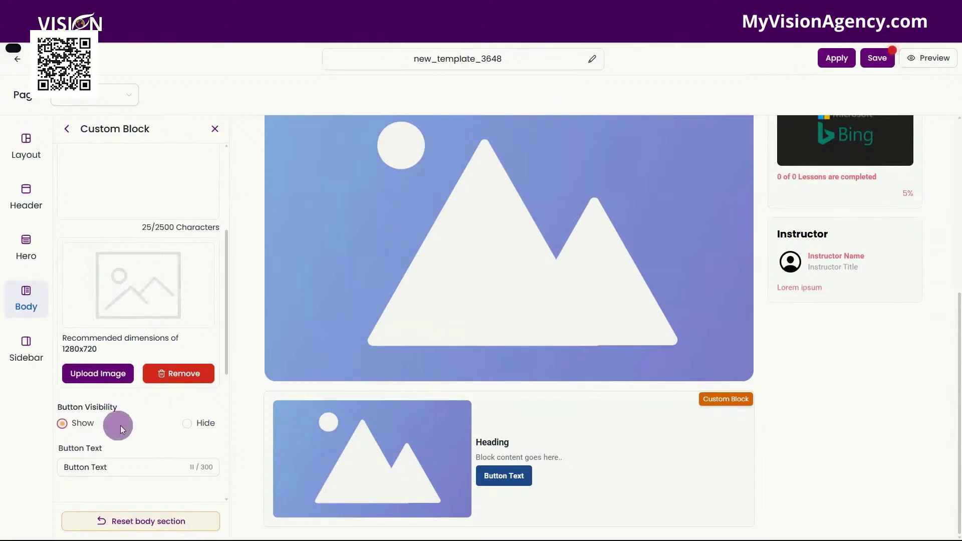
left_click(187, 425)
left_click(62, 423)
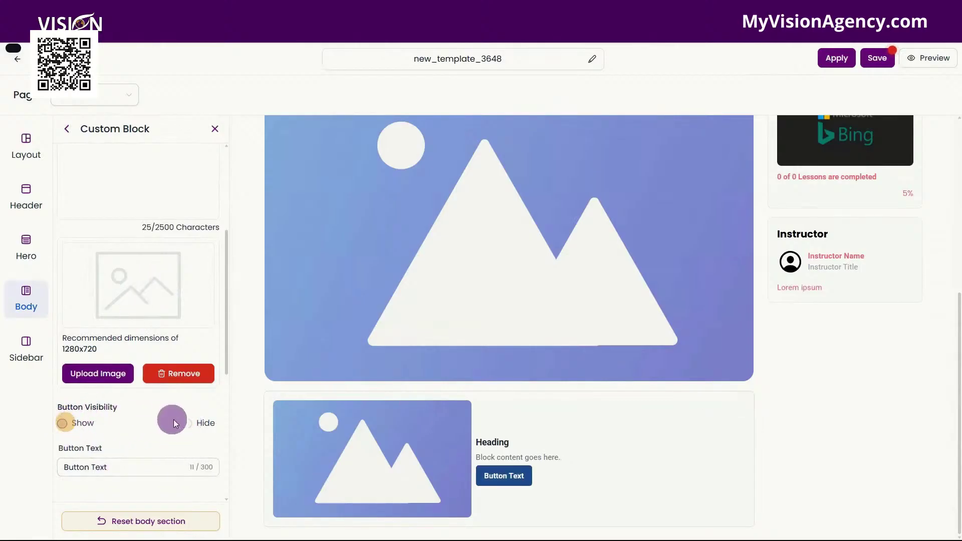
scroll(174, 420, "down", 3)
scroll(128, 372, "down", 3)
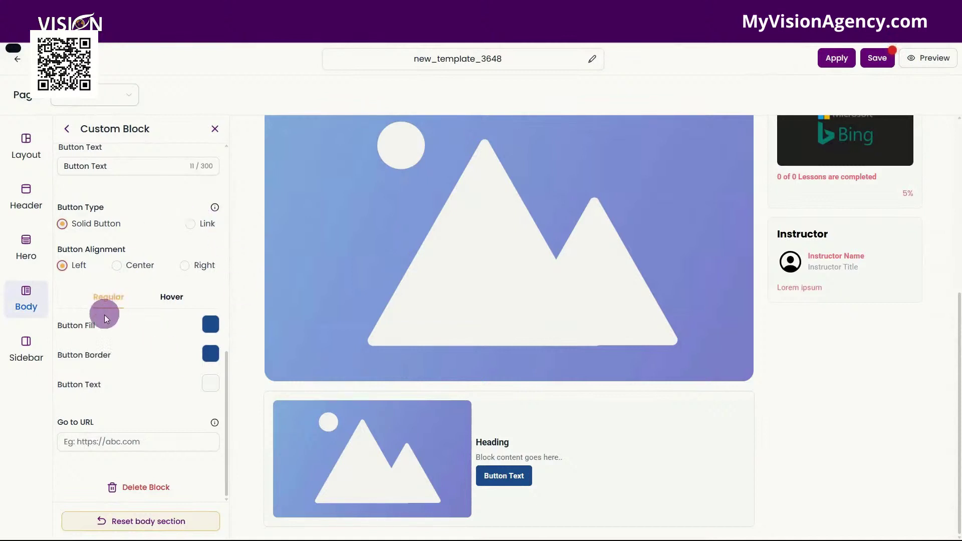
left_click(172, 301)
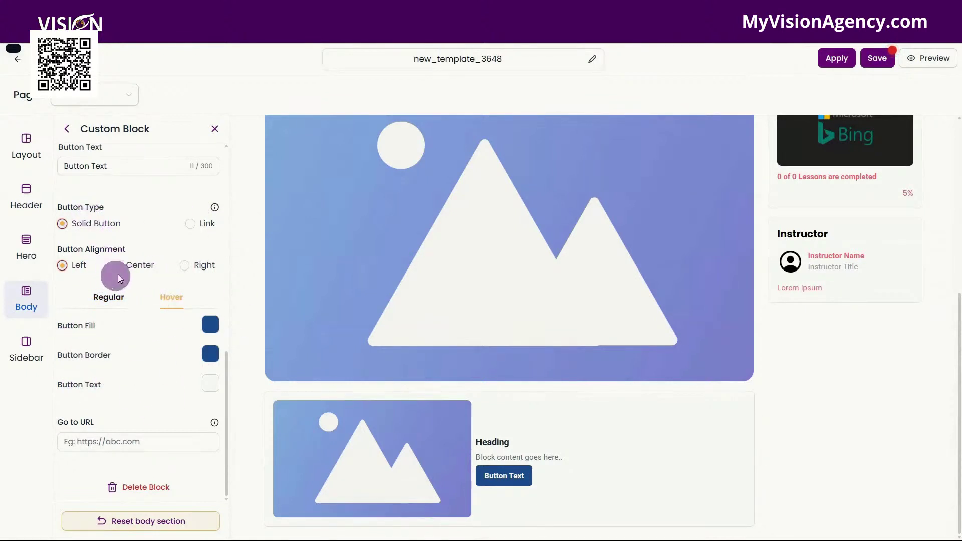
Step: Keep the sidebar Progress Block visible and set its background colour to Pink
left_click(29, 351)
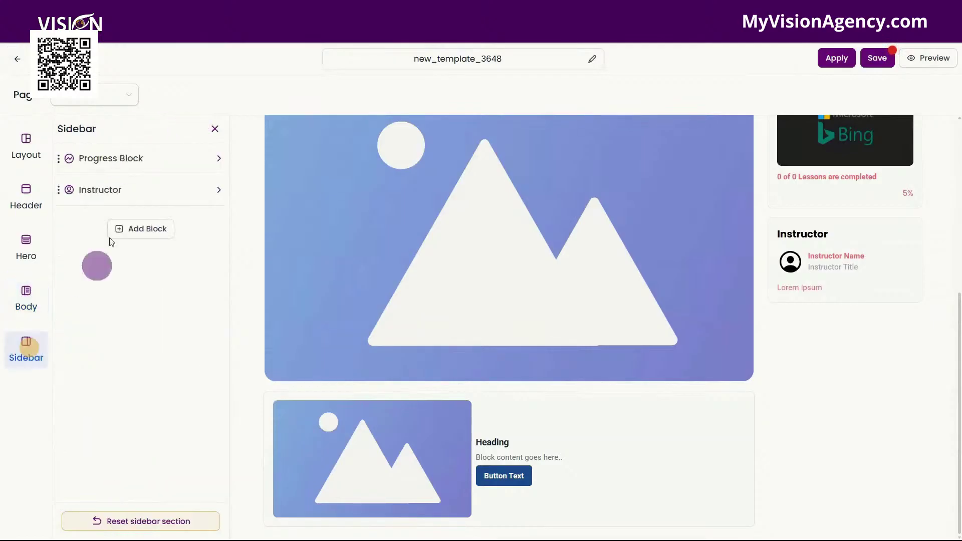
left_click(105, 158)
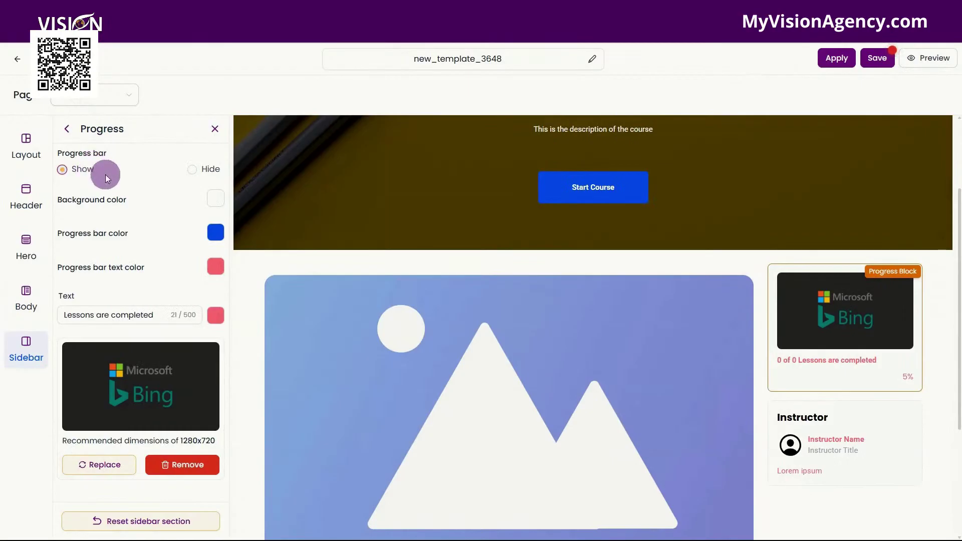
left_click(193, 169)
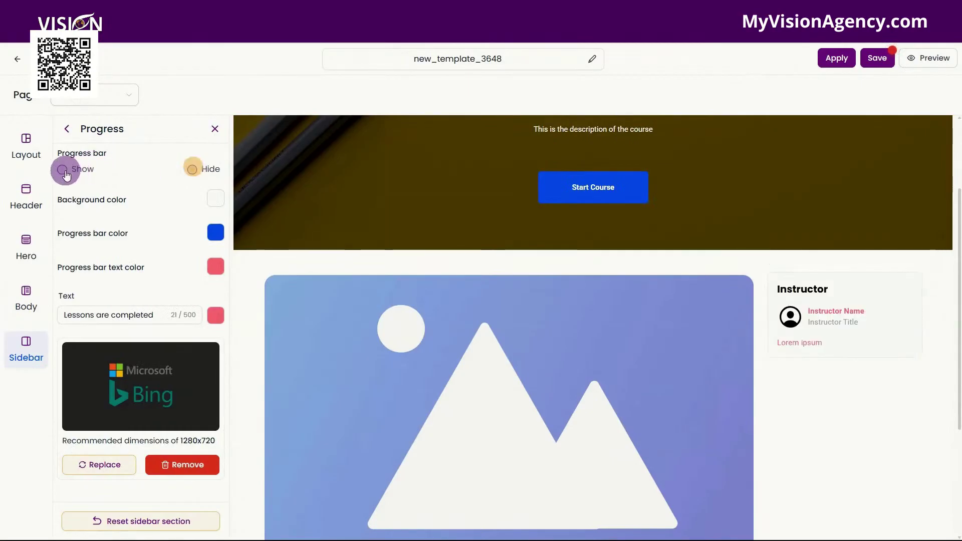
left_click(62, 169)
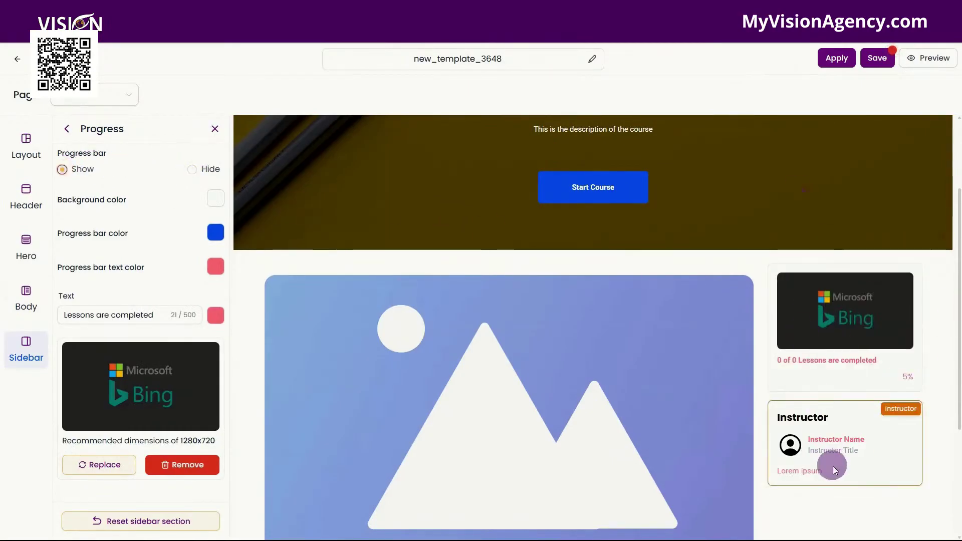
left_click(193, 169)
left_click(62, 169)
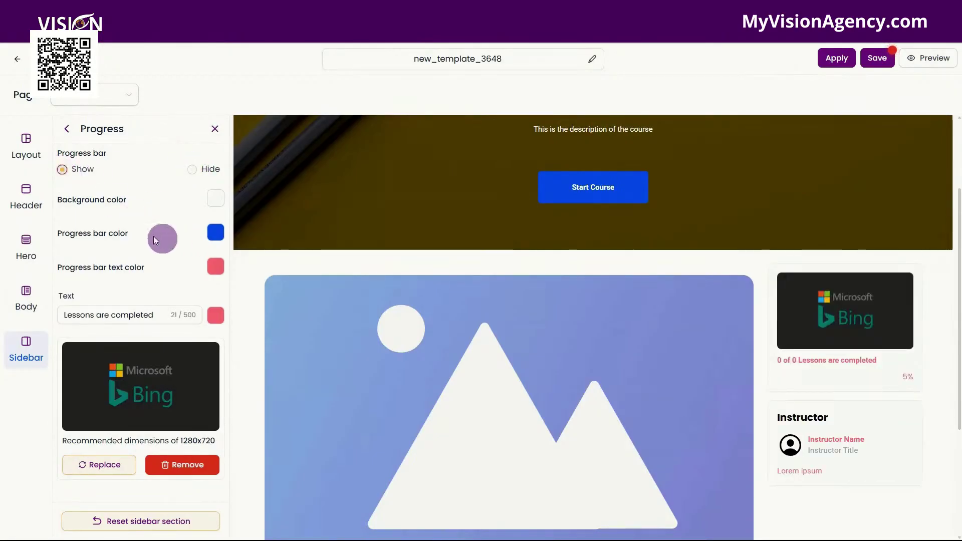
left_click(215, 198)
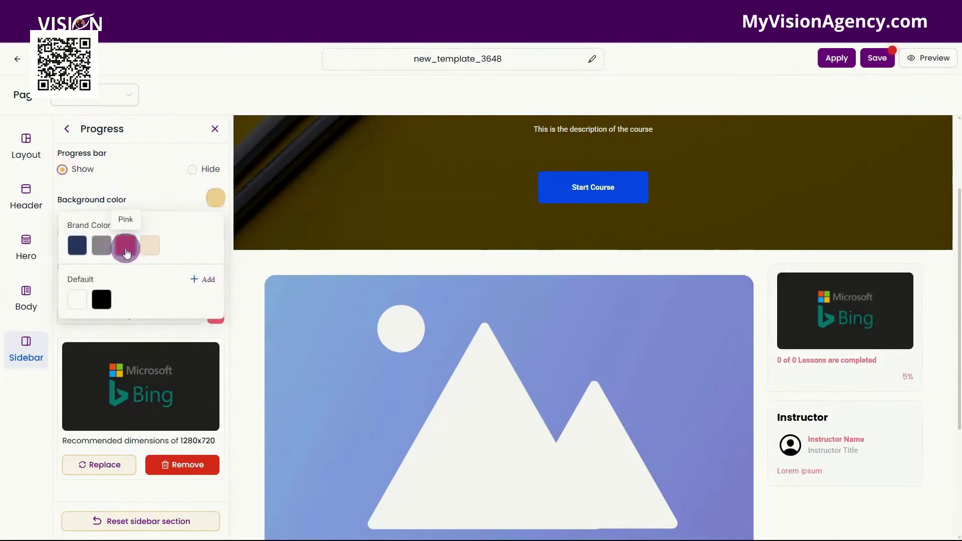
left_click(124, 244)
left_click(125, 179)
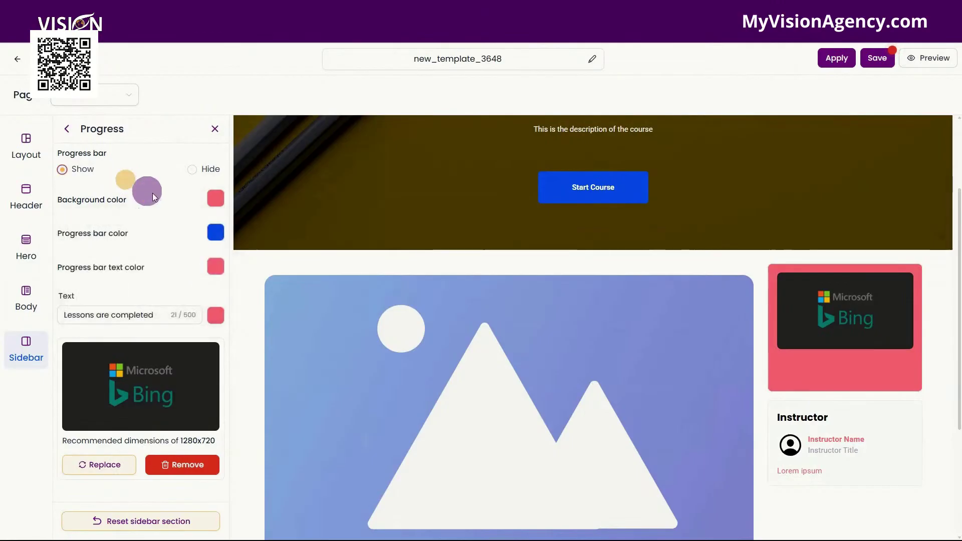
Step: Set the progress bar colour to the cream White swatch and select the 'Lessons are completed' label
left_click(219, 240)
left_click(148, 279)
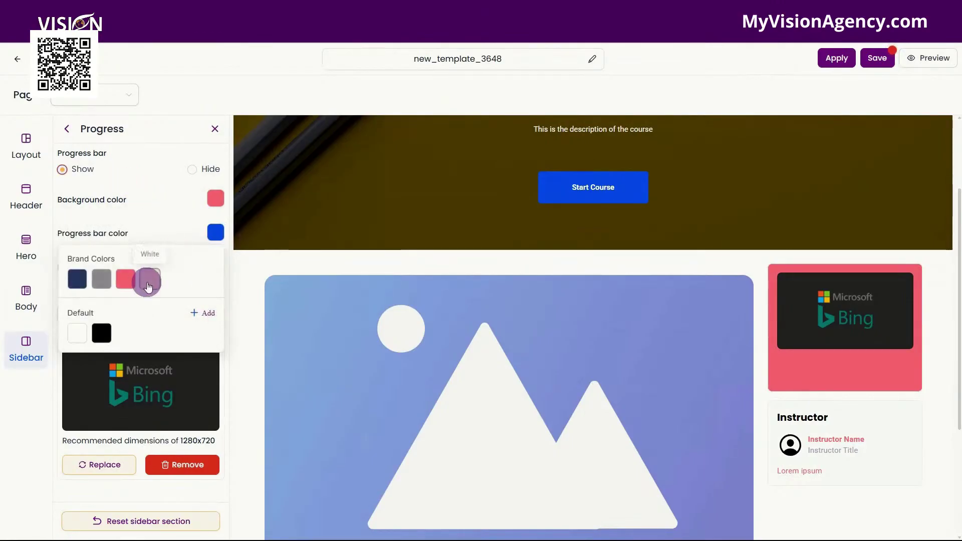
left_click(139, 174)
left_click(131, 317)
left_click(68, 312)
left_click_drag(68, 315, 153, 315)
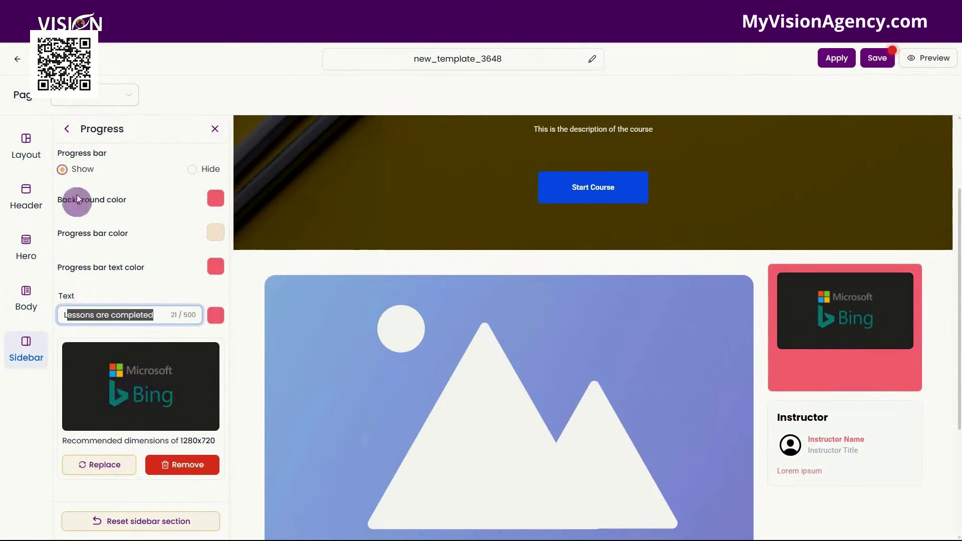
Step: On the lesson page template, set the Primary Font weight to Bold
left_click(74, 98)
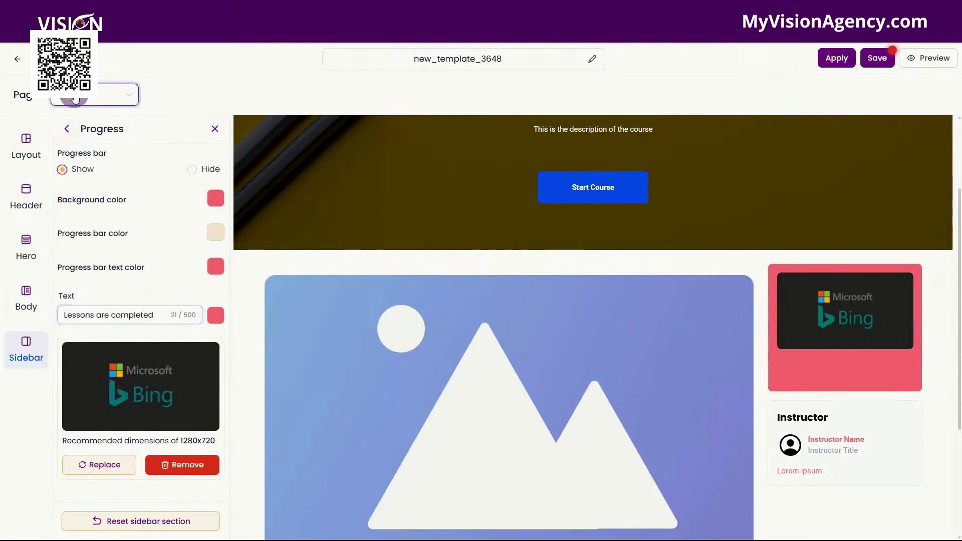
left_click(69, 132)
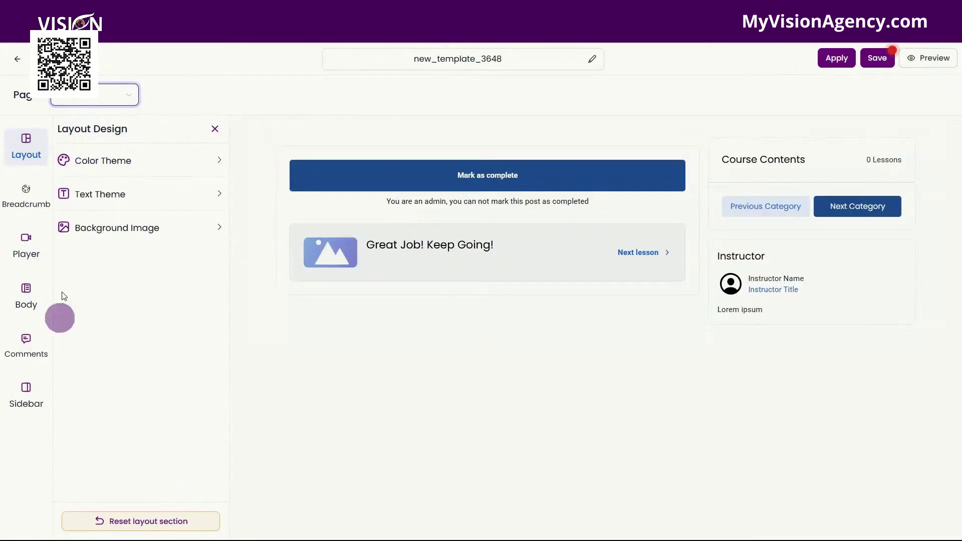
left_click(129, 162)
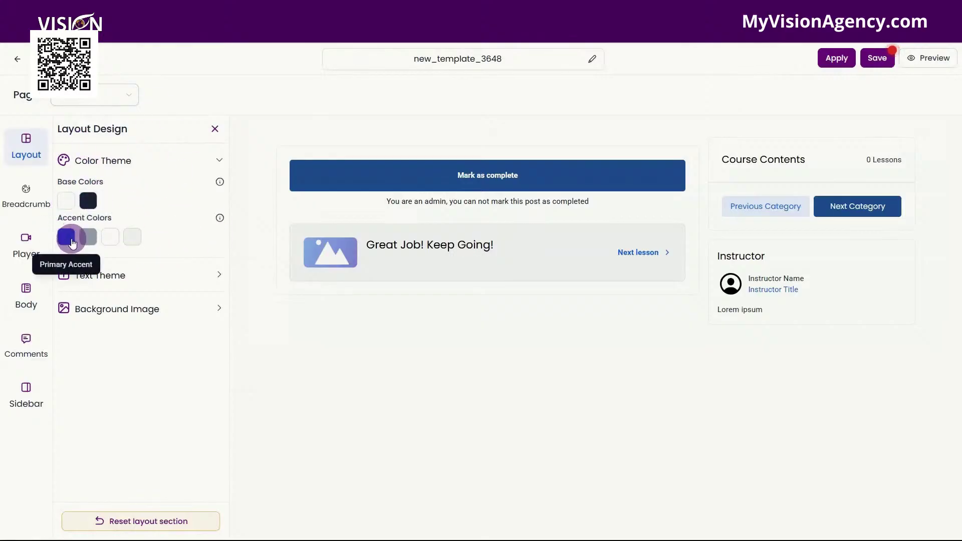
left_click(132, 277)
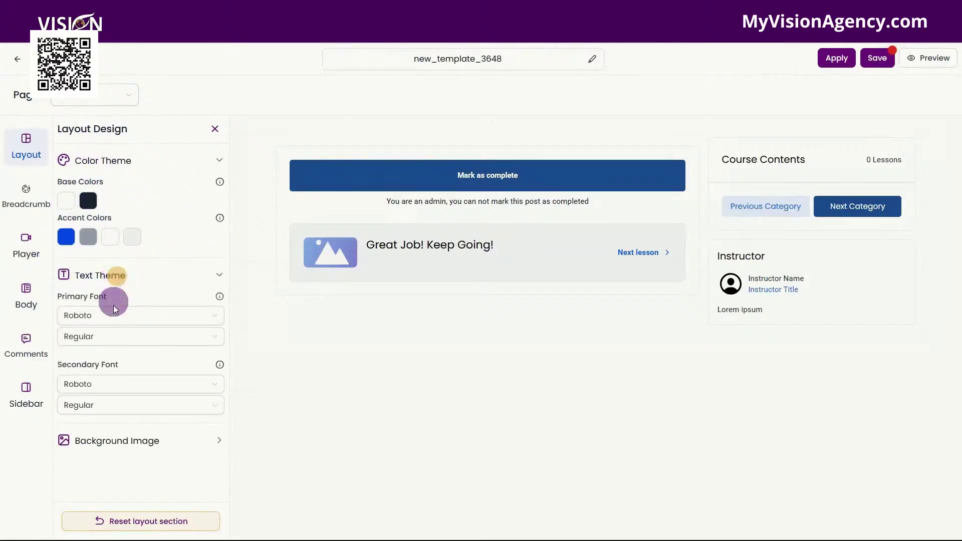
left_click(93, 343)
left_click(94, 400)
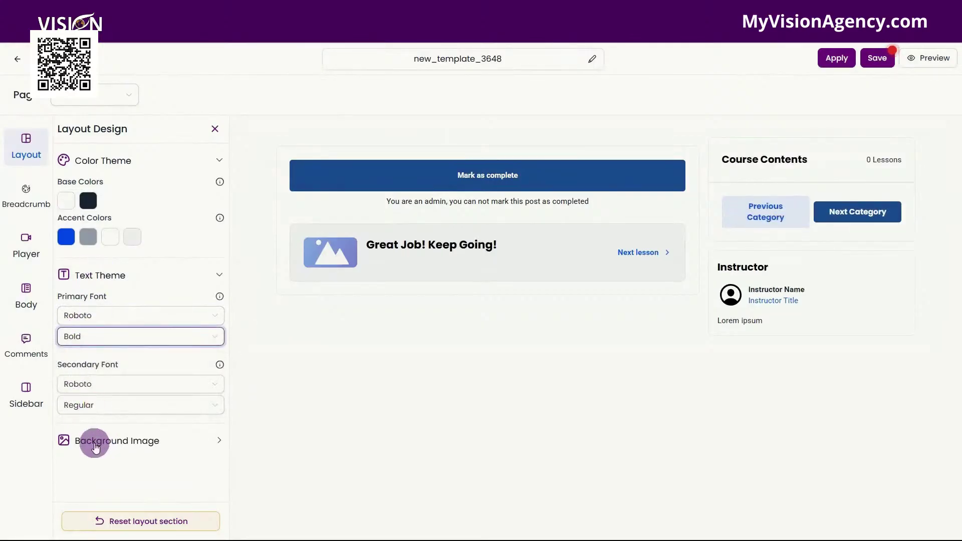
left_click(96, 448)
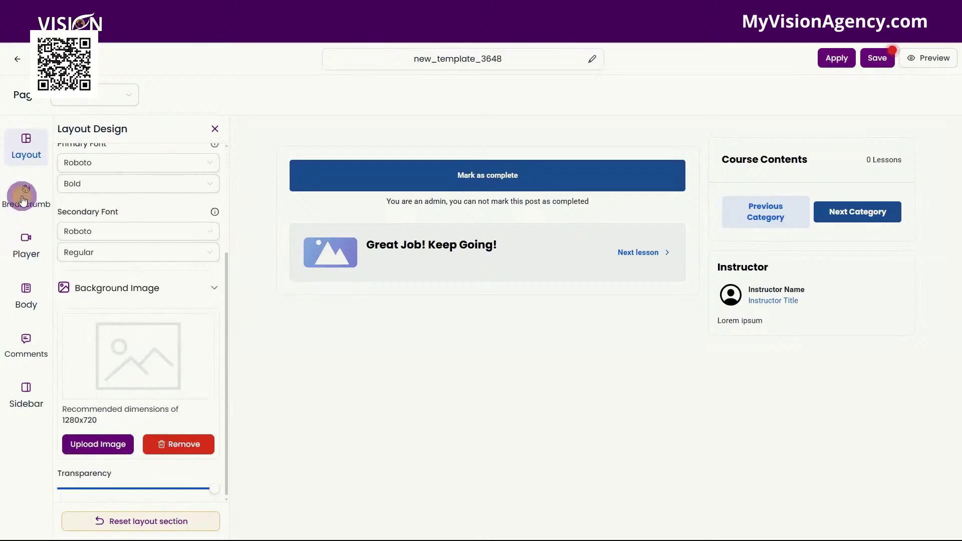
Step: Set the Breadcrumb visibility to Hide
left_click(24, 200)
left_click(106, 164)
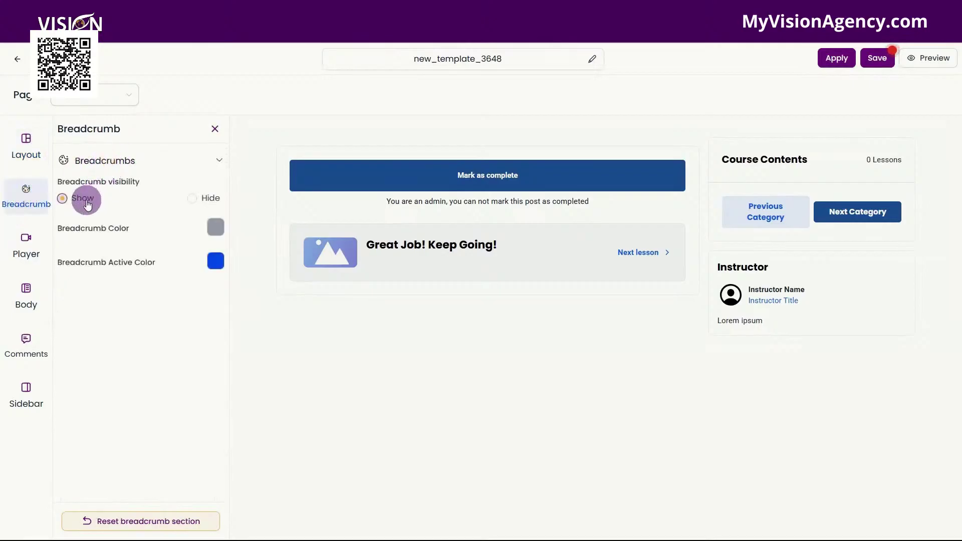
left_click(191, 200)
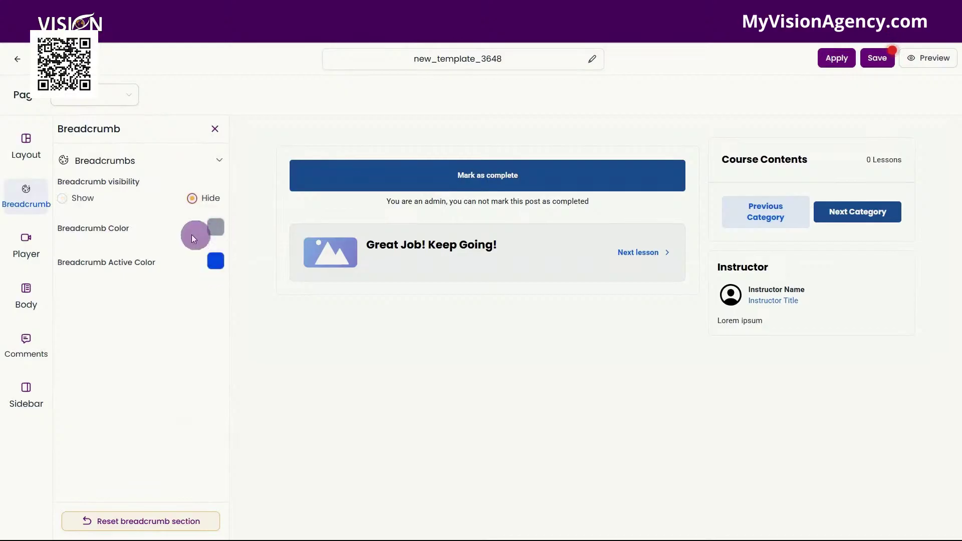
left_click(24, 244)
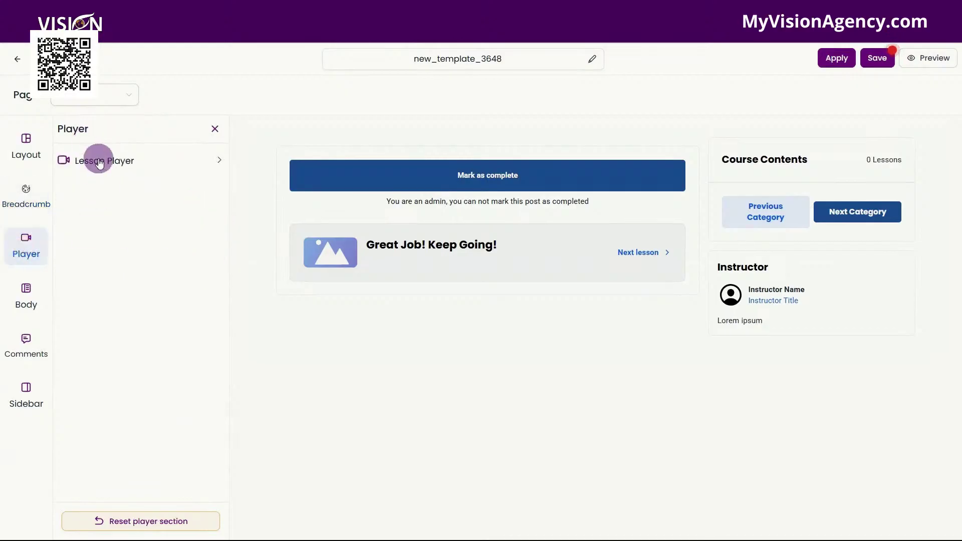
Step: Give the lesson player background a brand colour
left_click(218, 191)
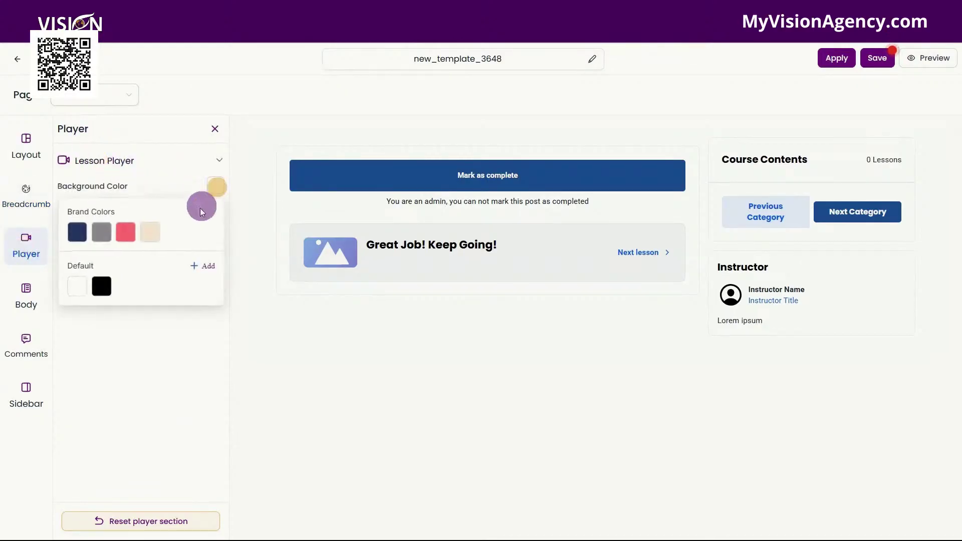
left_click(125, 232)
left_click(138, 167)
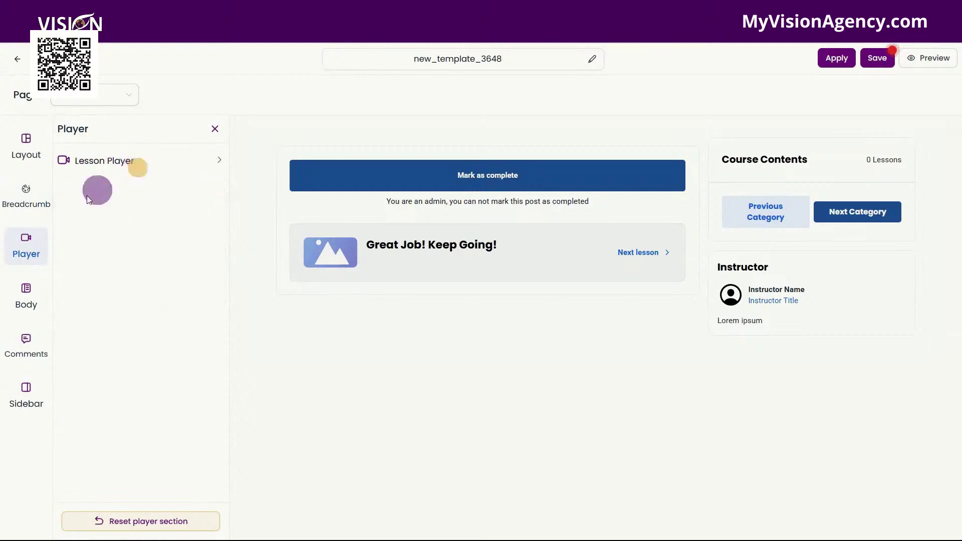
Step: In Body settings, select the 'About this Lesson' title and the 'Mark as complete' button text
left_click(26, 296)
left_click(103, 166)
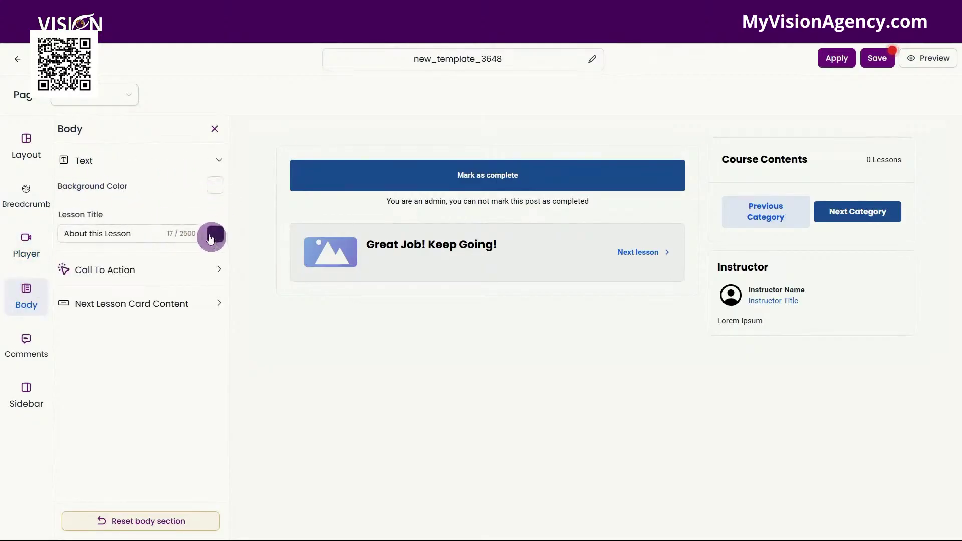
left_click(61, 233)
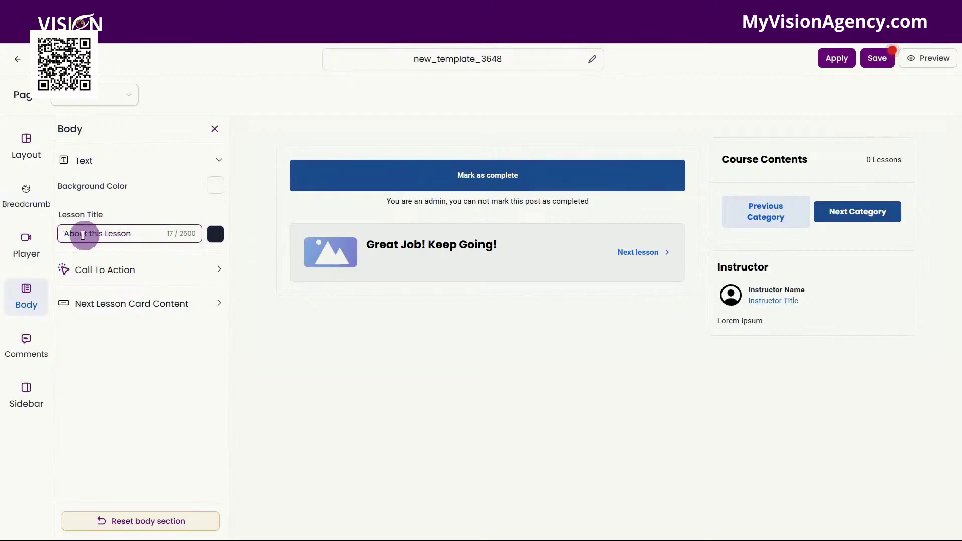
left_click_drag(62, 234, 153, 236)
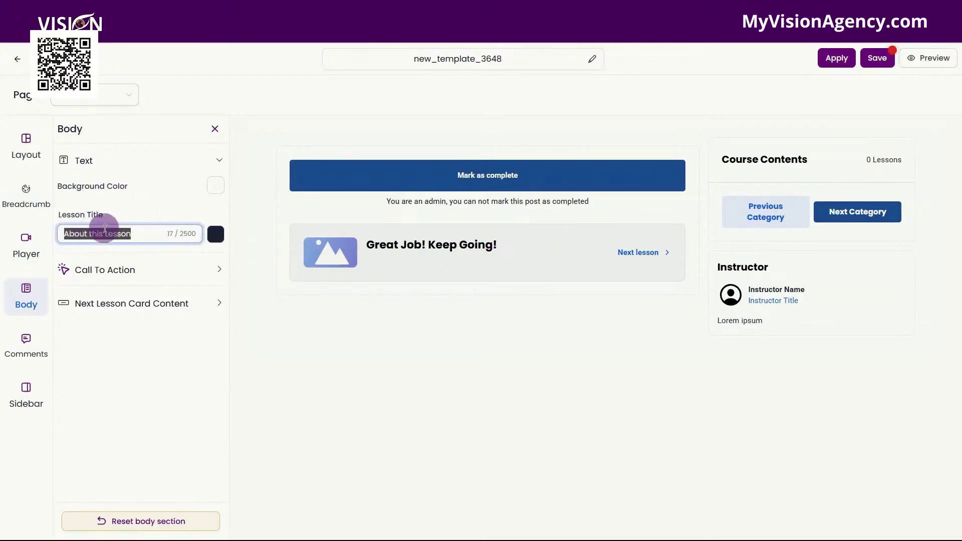
left_click(120, 273)
scroll(151, 333, "down", 1)
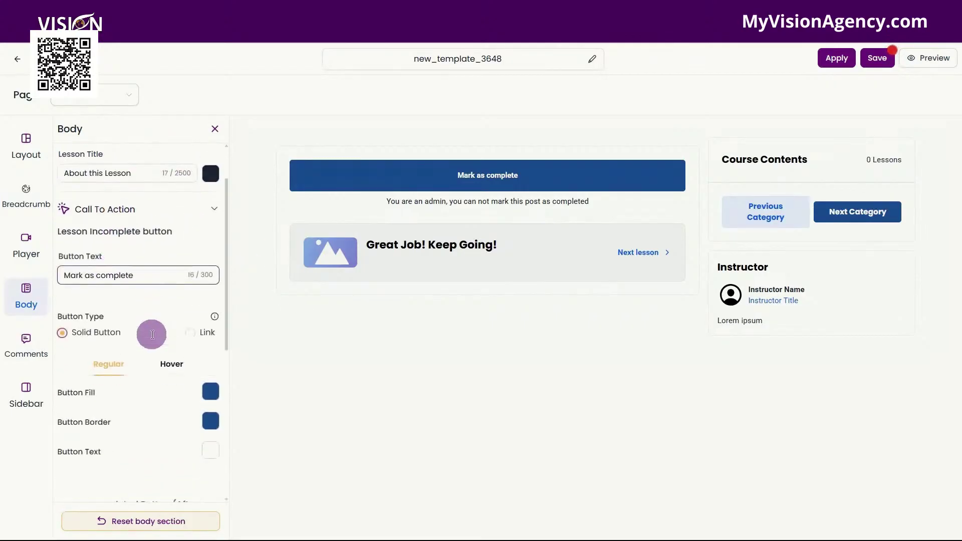
scroll(152, 335, "down", 1)
left_click(59, 235)
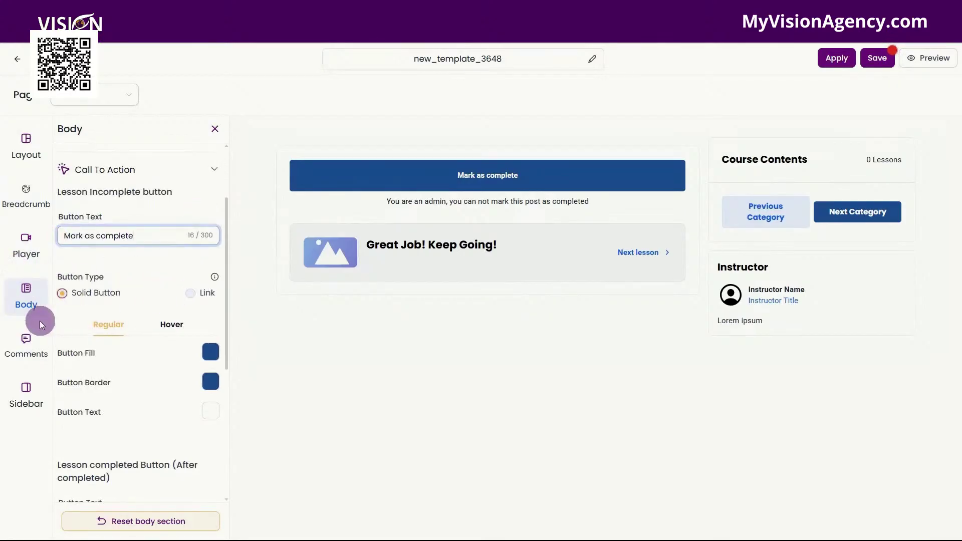
Step: Keep the Call To Action a Solid Button after trying Link, and check Hover and 'Completed' text
left_click(62, 295)
left_click(190, 294)
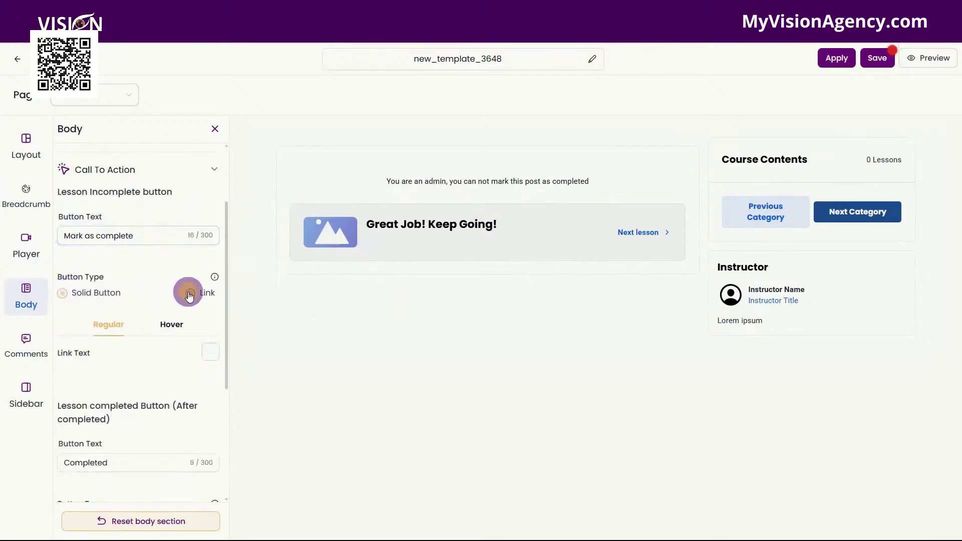
left_click(62, 294)
left_click(191, 295)
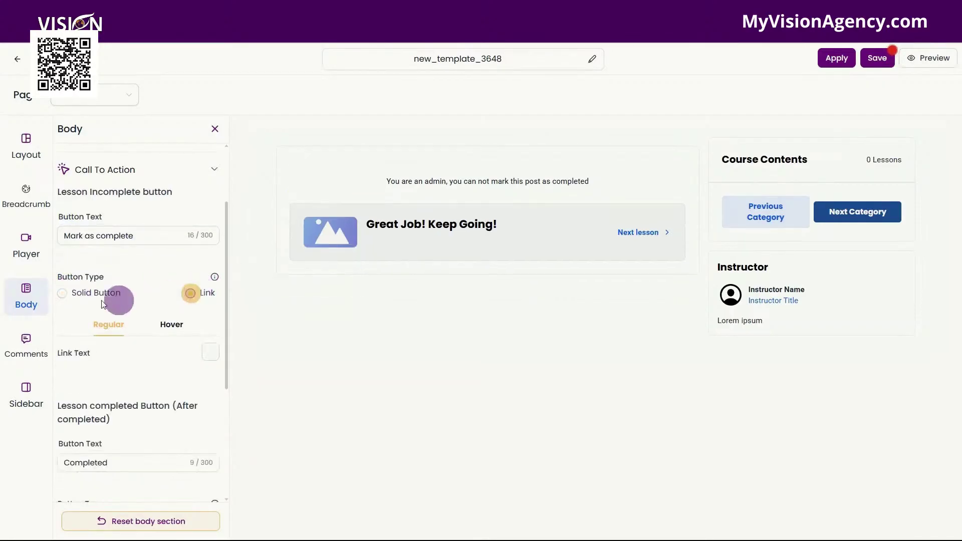
left_click(62, 294)
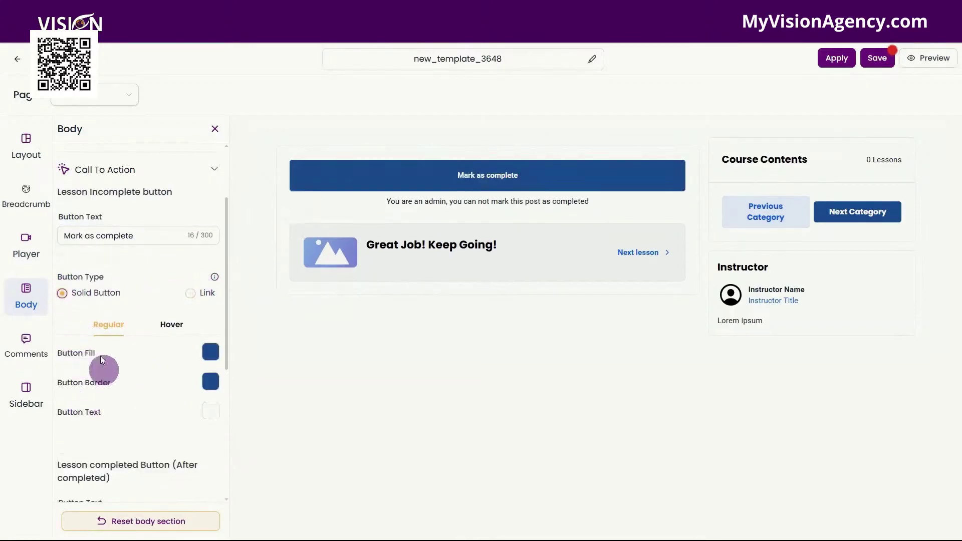
scroll(96, 382, "down", 2)
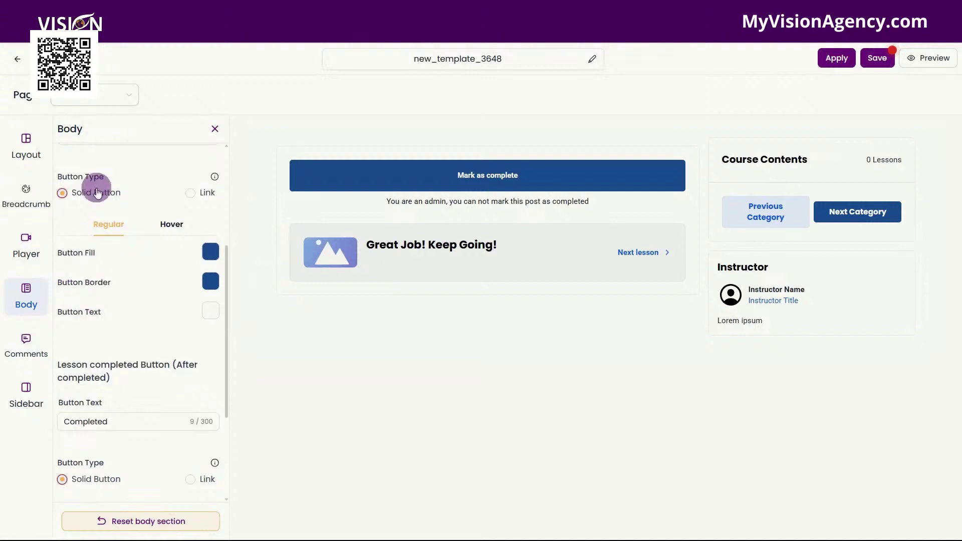
left_click(179, 229)
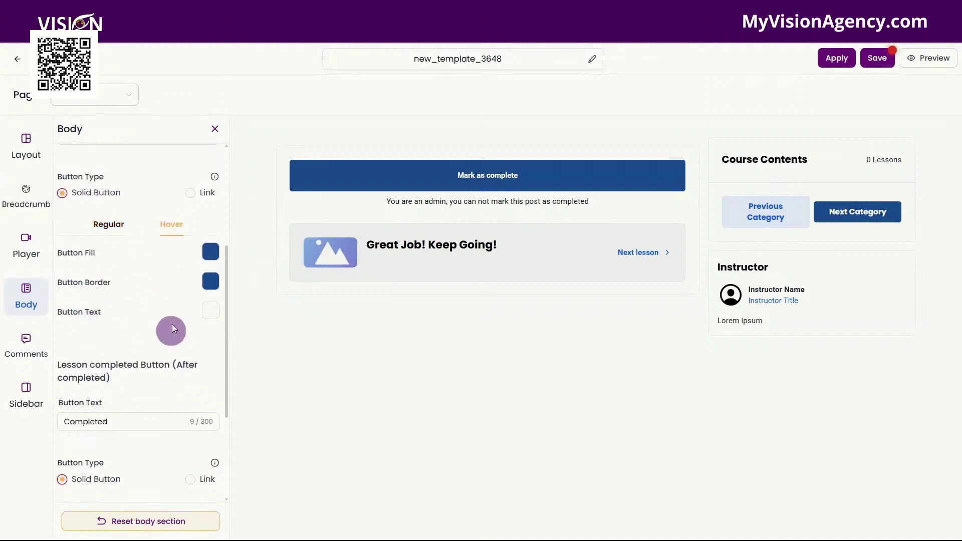
scroll(124, 372, "down", 2)
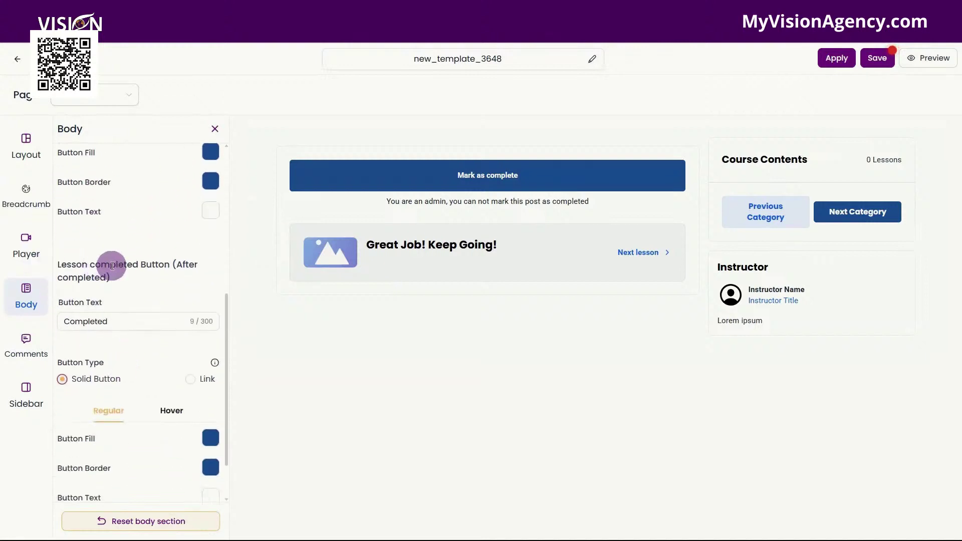
left_click_drag(120, 321, 65, 322)
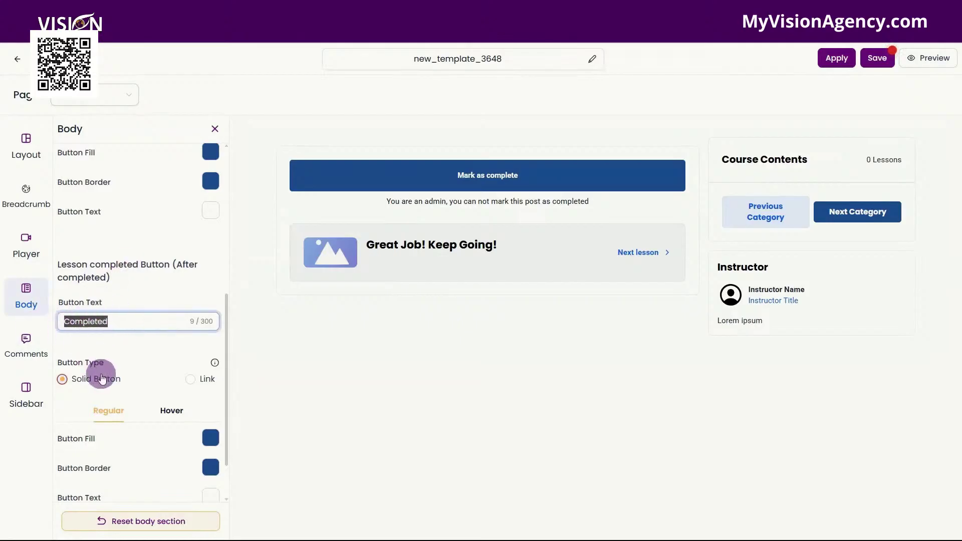
scroll(80, 382, "down", 1)
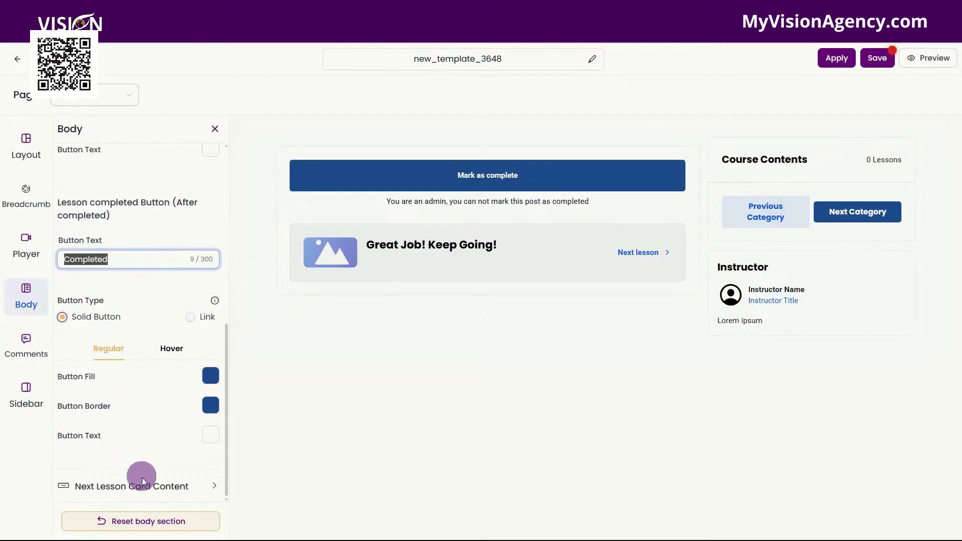
Step: Set the Great Job! Keep Going! card background to Pink and review its message and Next lesson text
left_click(149, 493)
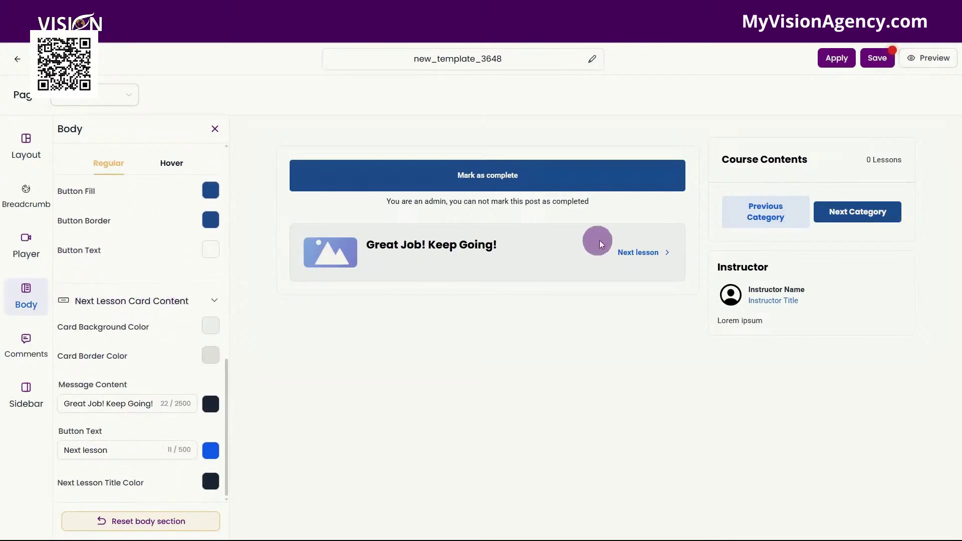
left_click(210, 332)
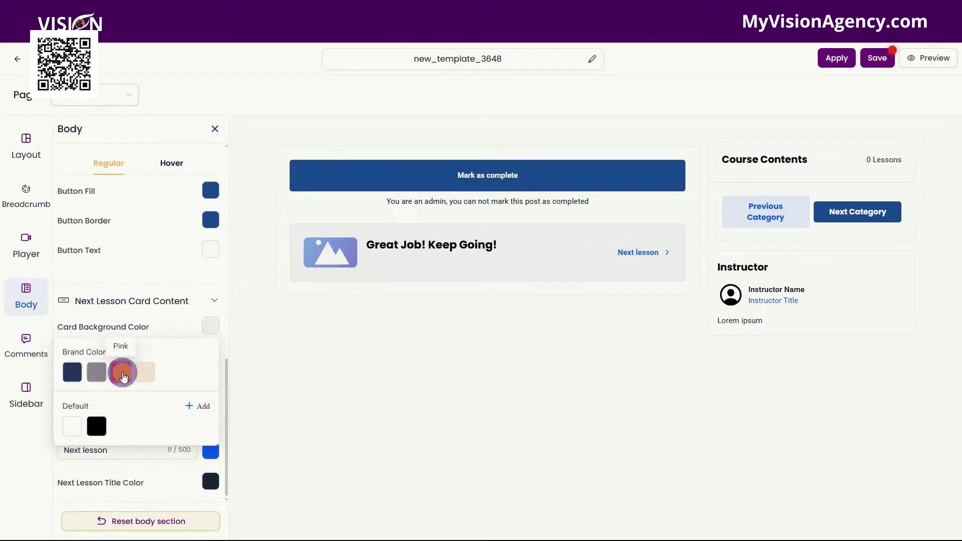
left_click(122, 372)
left_click(156, 322)
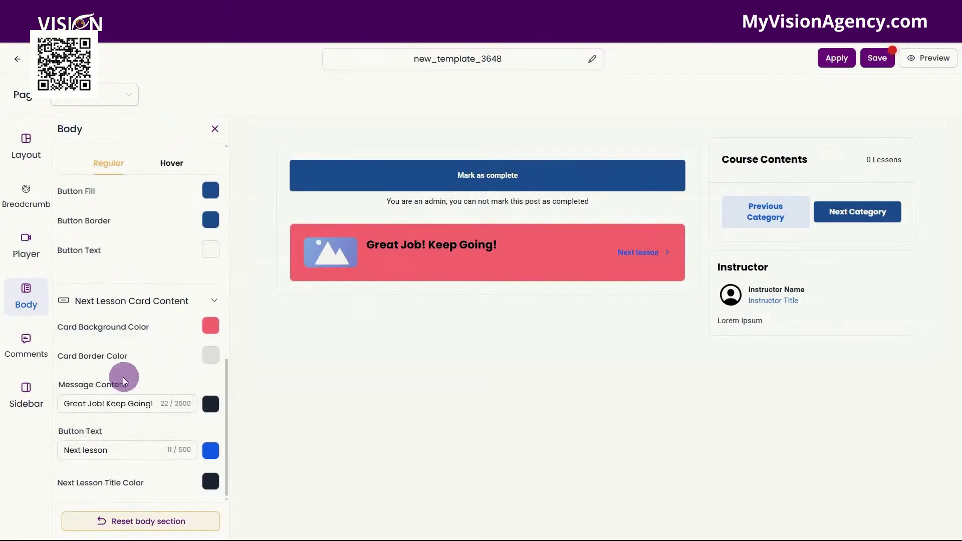
left_click(156, 405)
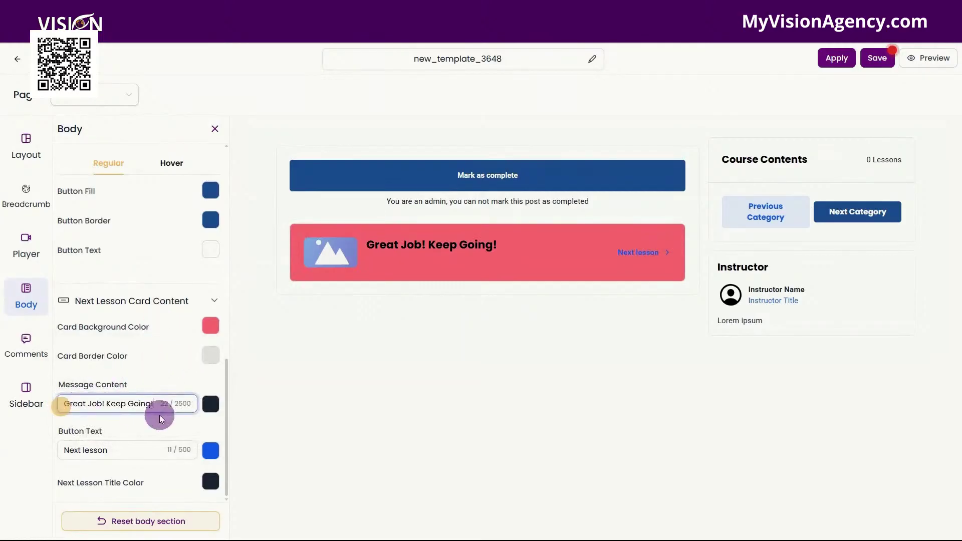
left_click(72, 452)
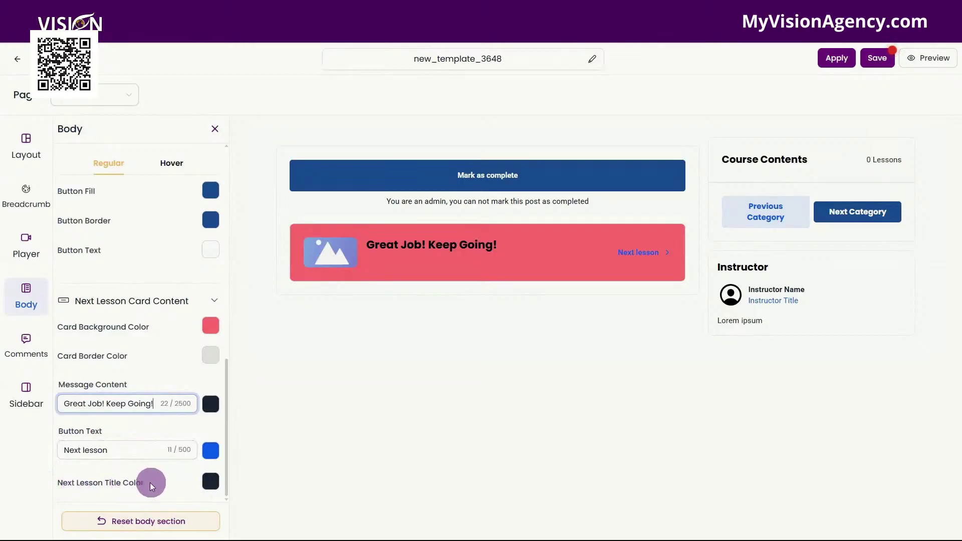
Step: Select the Comments heading and placeholder text, then switch to the Sidebar settings
left_click(26, 346)
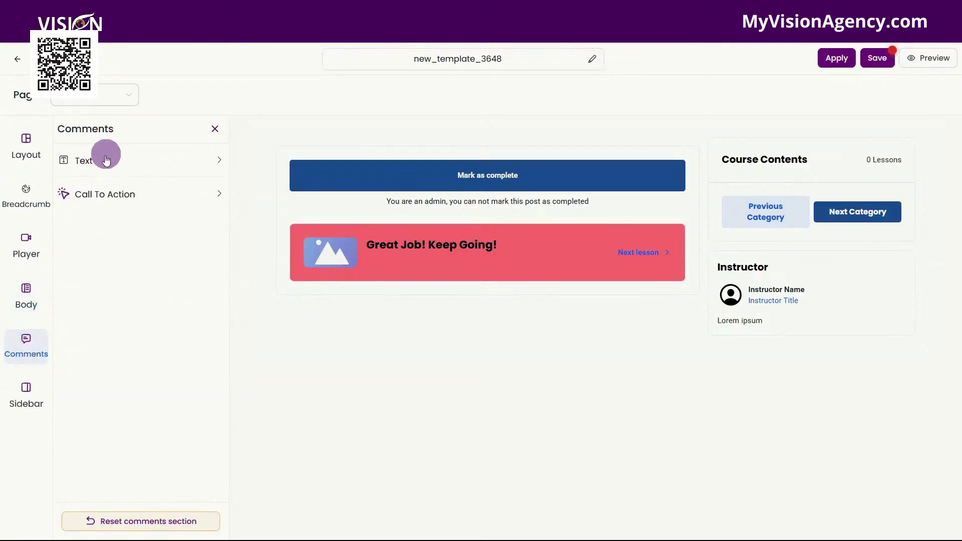
left_click(83, 160)
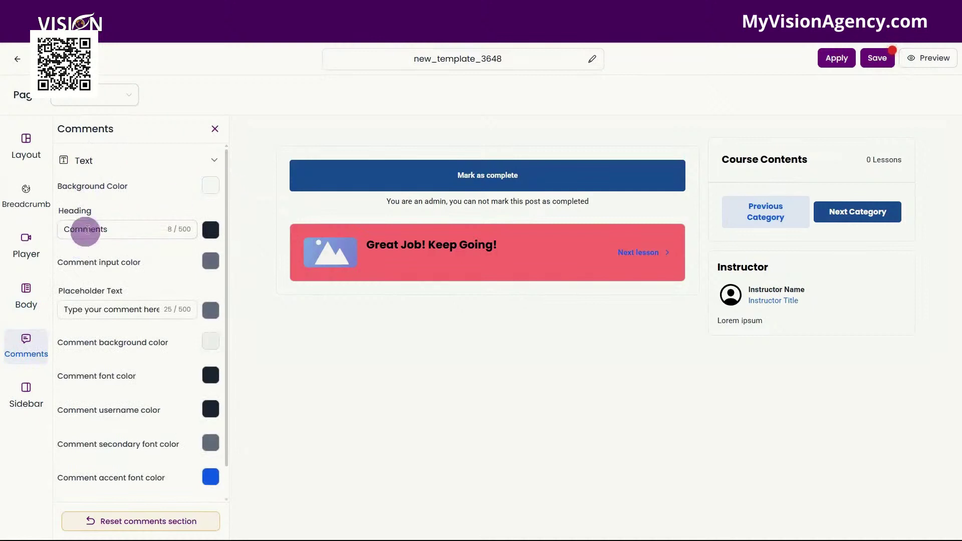
left_click_drag(123, 229, 60, 235)
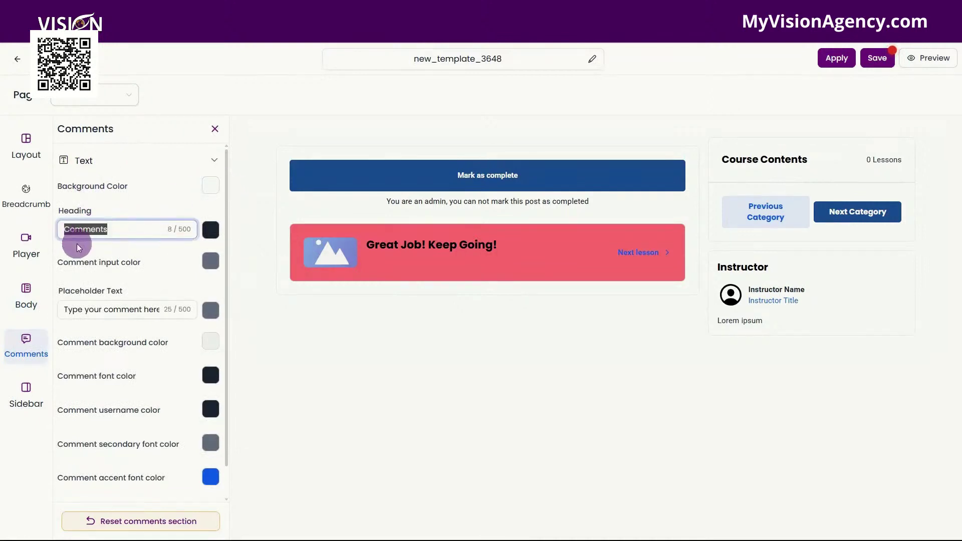
left_click(62, 309)
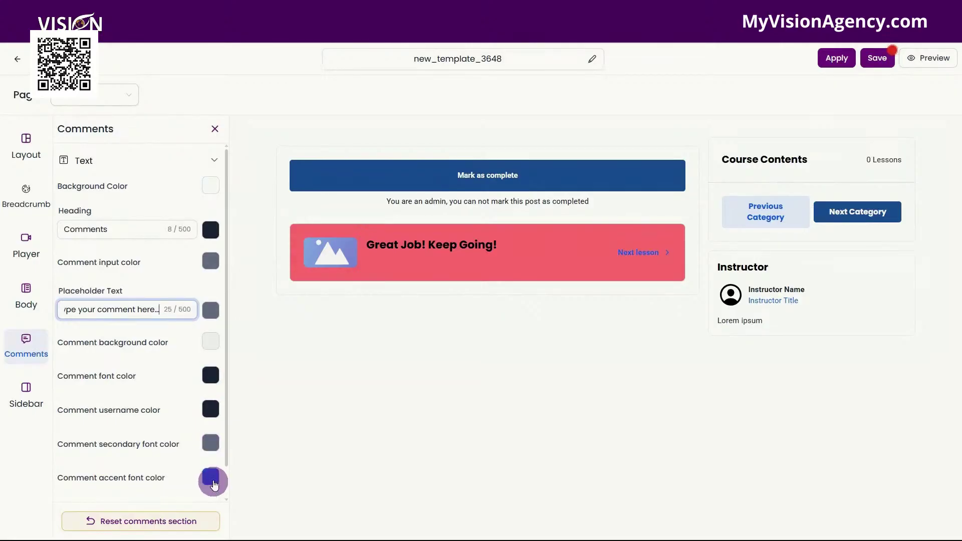
left_click(27, 396)
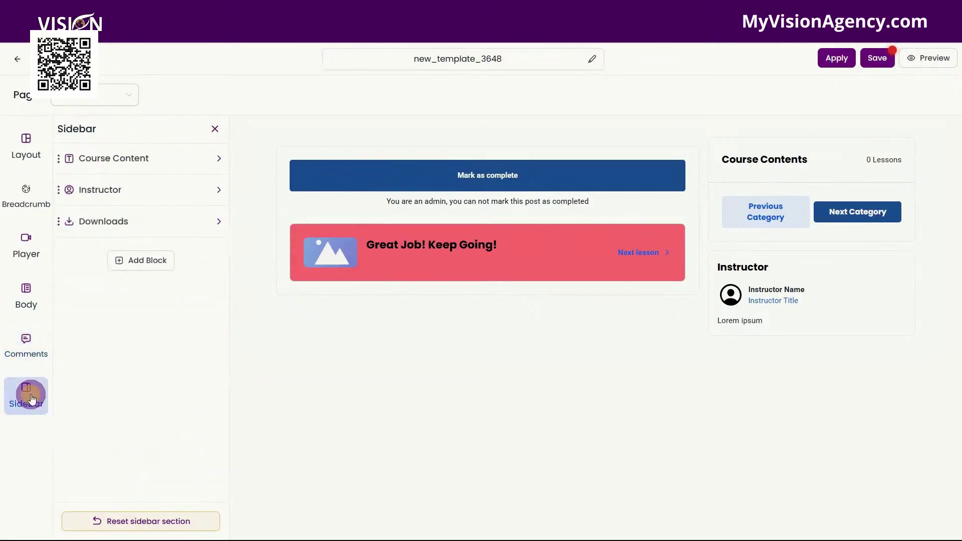
Step: In the Course Content block, set the Sub category title colour to Pink
left_click(96, 154)
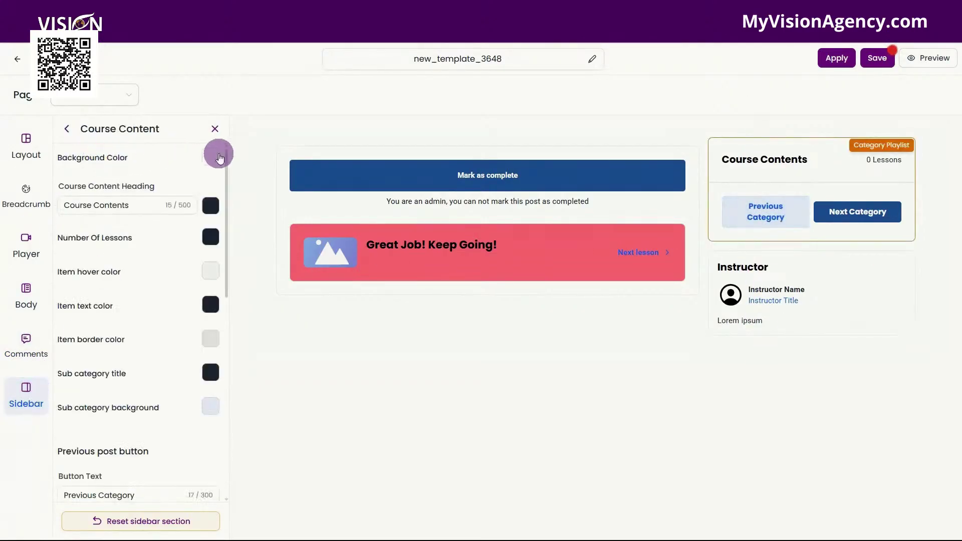
left_click_drag(142, 206, 53, 213)
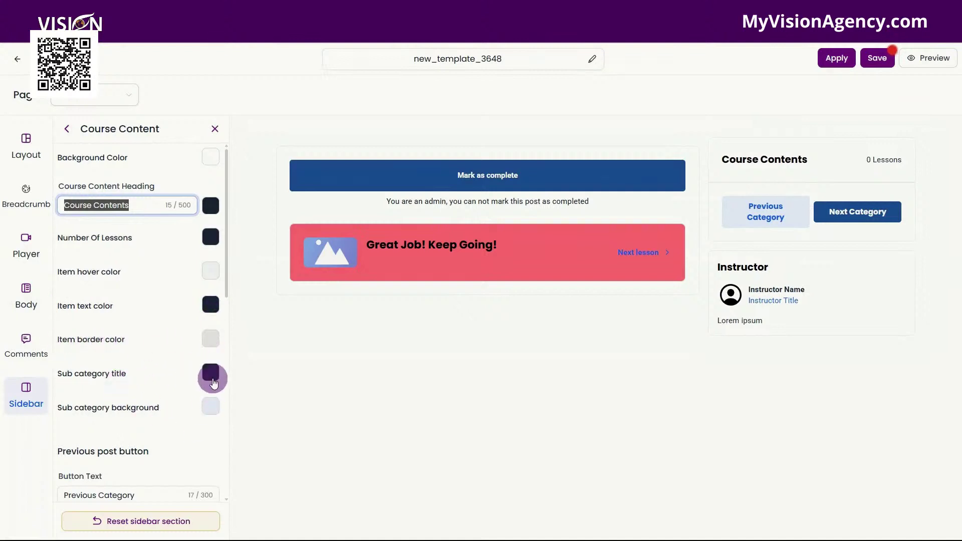
left_click(211, 382)
left_click(121, 418)
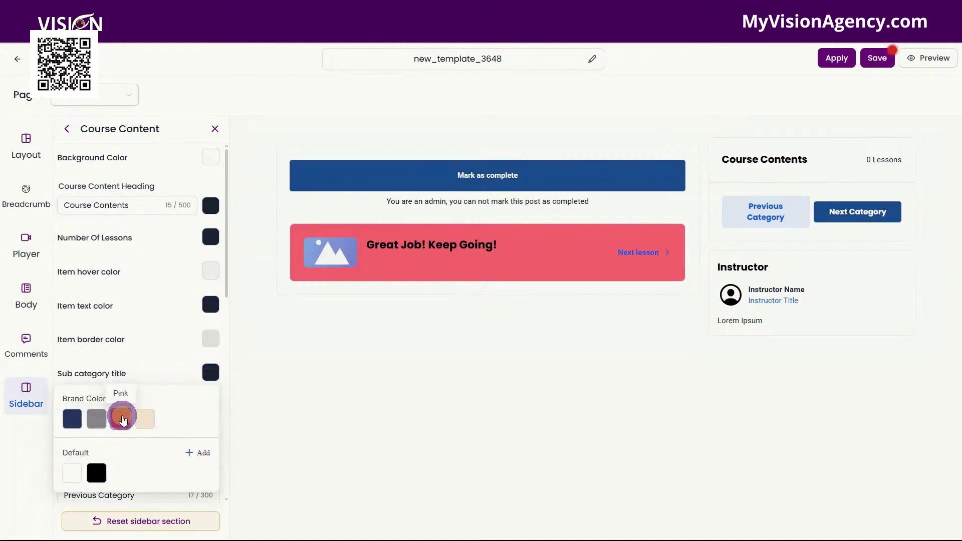
left_click(209, 371)
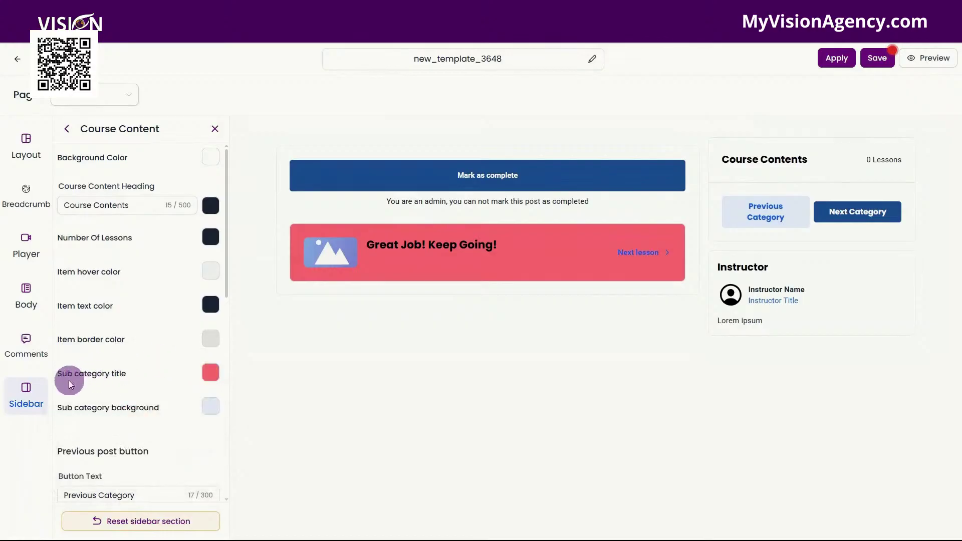
Step: Set the Sub category background to the pale cream brand colour
left_click(203, 412)
left_click(145, 452)
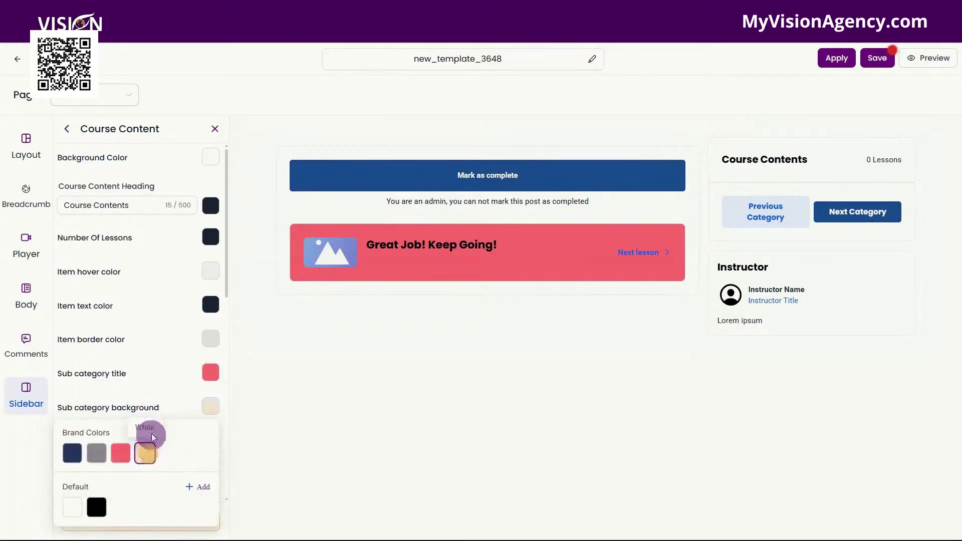
scroll(113, 281, "down", 3)
left_click(103, 223)
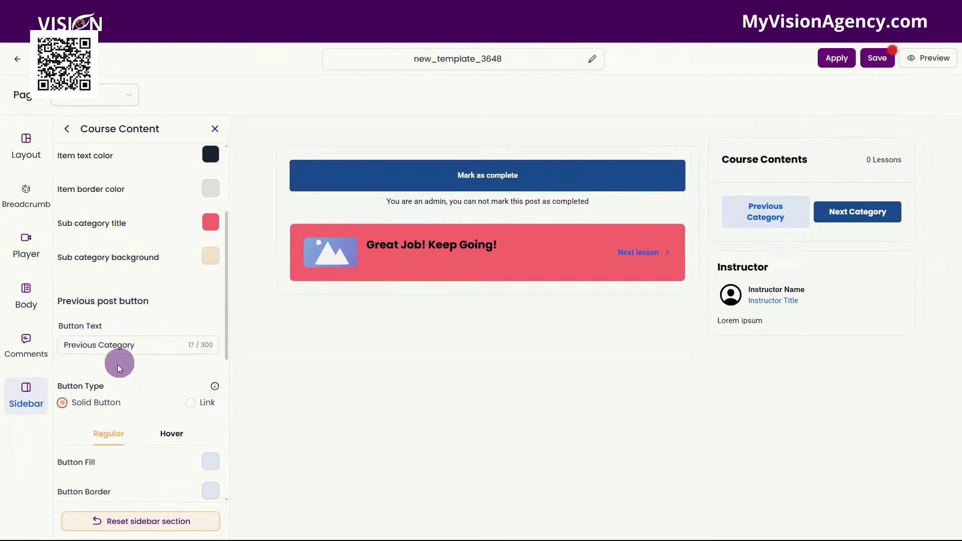
Step: Keep the Previous Category button solid after trying Link, and view its Hover colours
scroll(101, 404, "down", 3)
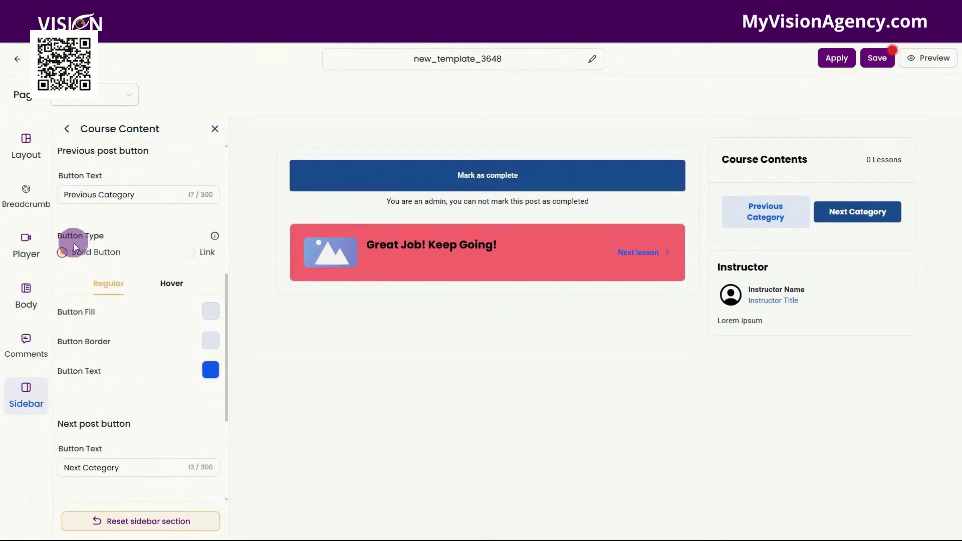
left_click(190, 253)
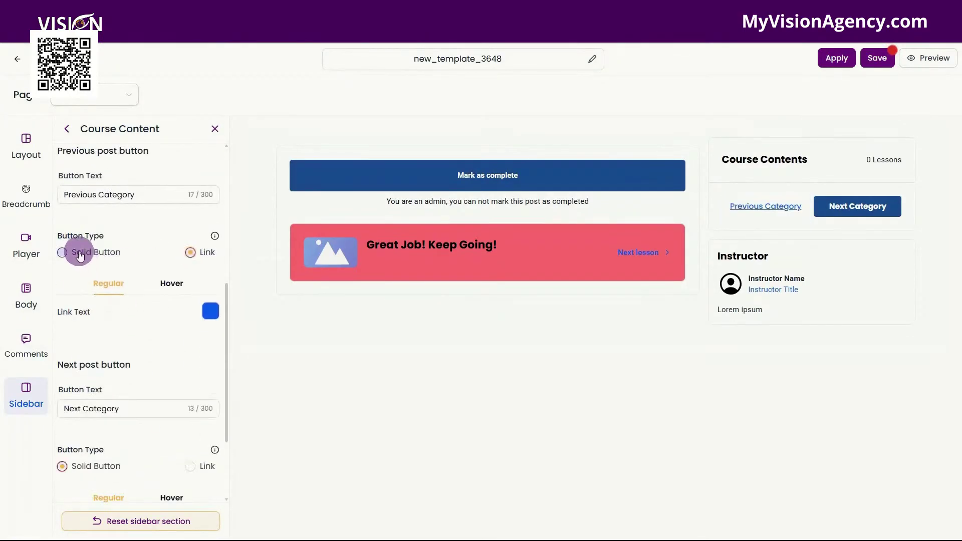
left_click(63, 252)
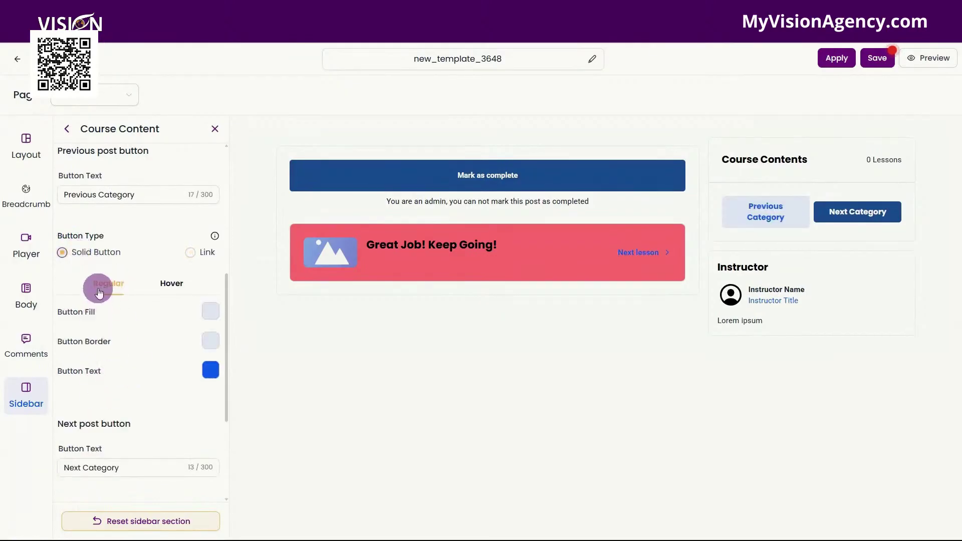
left_click(172, 283)
scroll(130, 402, "down", 3)
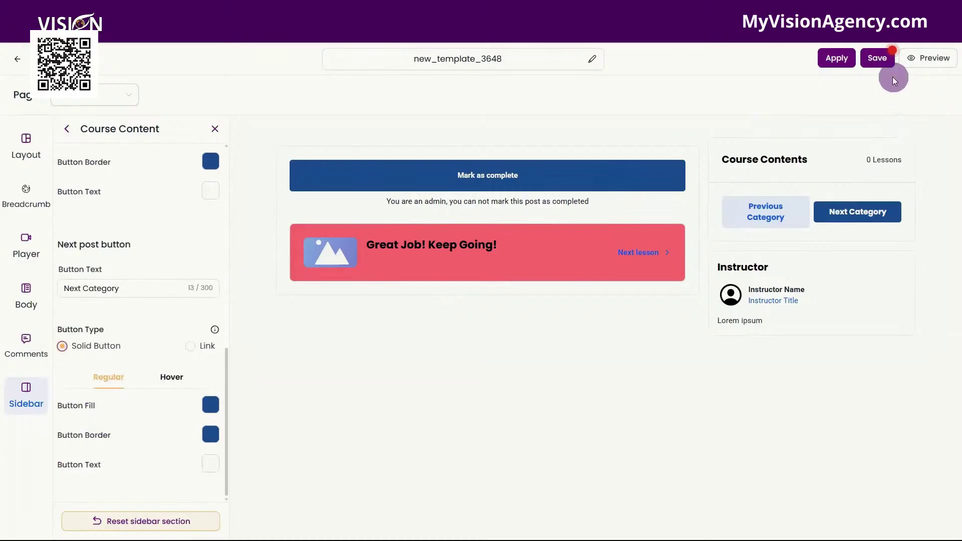
Step: Save the restyled lesson template and open its preview
left_click(878, 59)
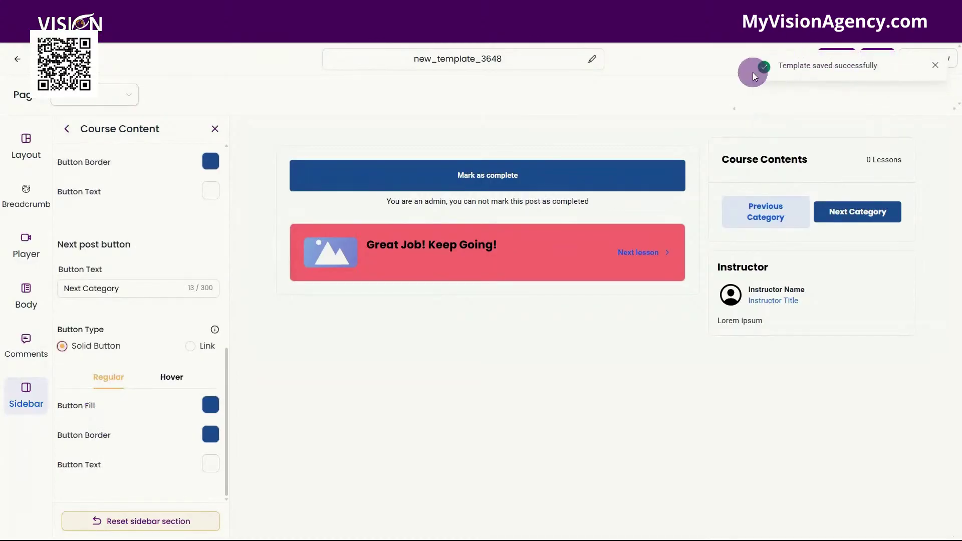
left_click_drag(511, 59, 387, 58)
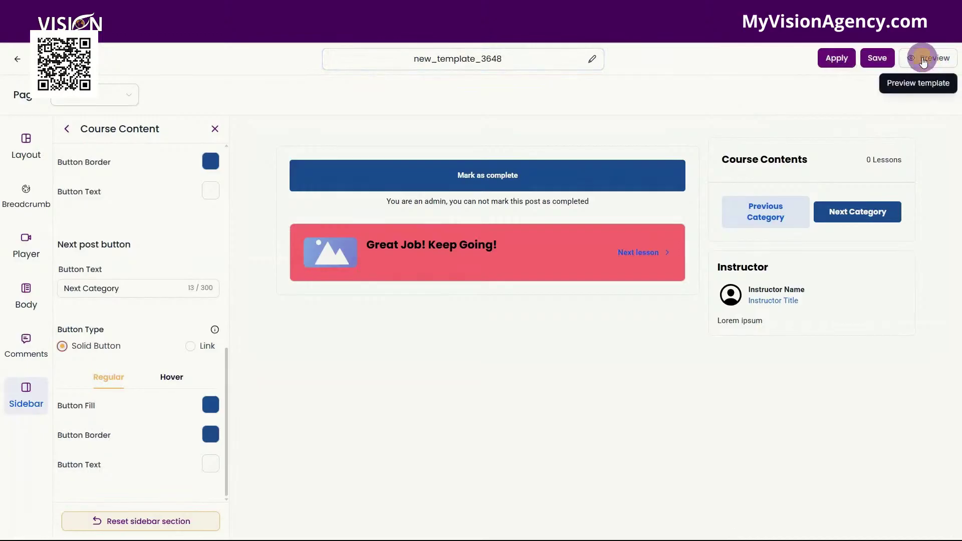
left_click(923, 58)
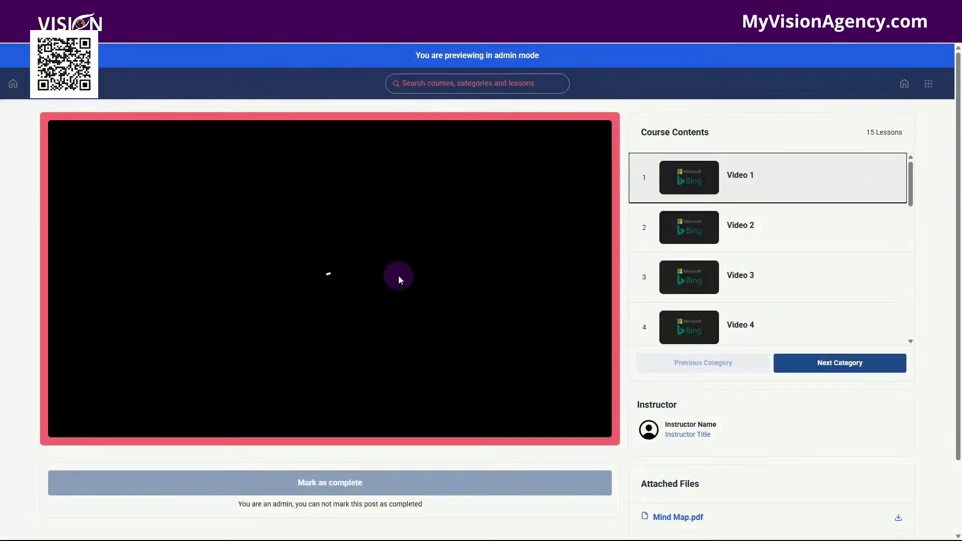
Step: In the preview, open the Video 2 and Video 3 lessons from Course Contents
scroll(377, 268, "down", 2)
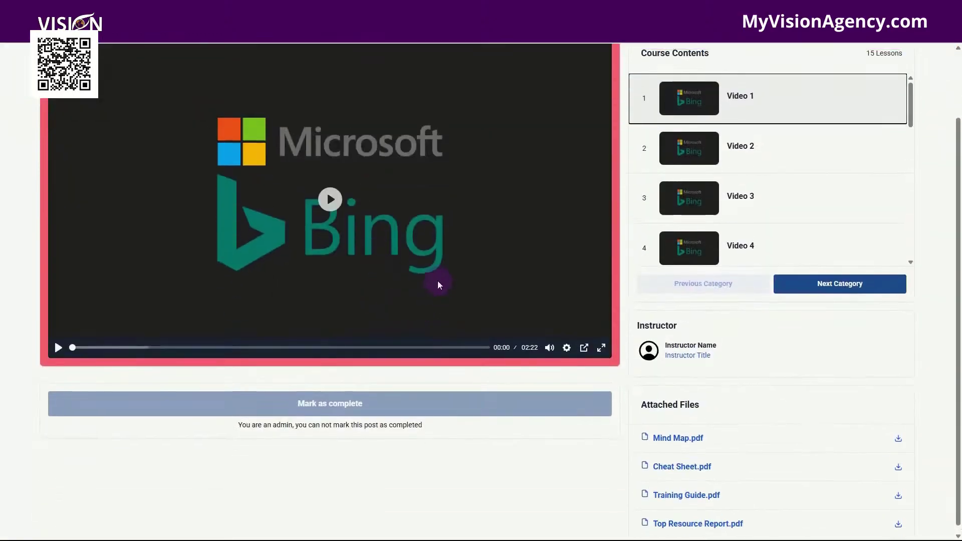
scroll(437, 285, "up", 2)
left_click(765, 236)
left_click(765, 281)
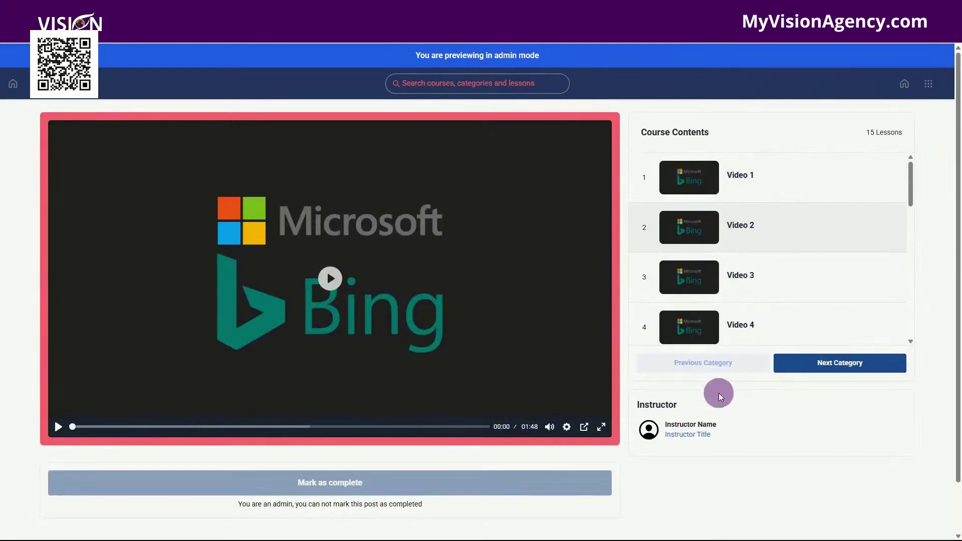
left_click(685, 241)
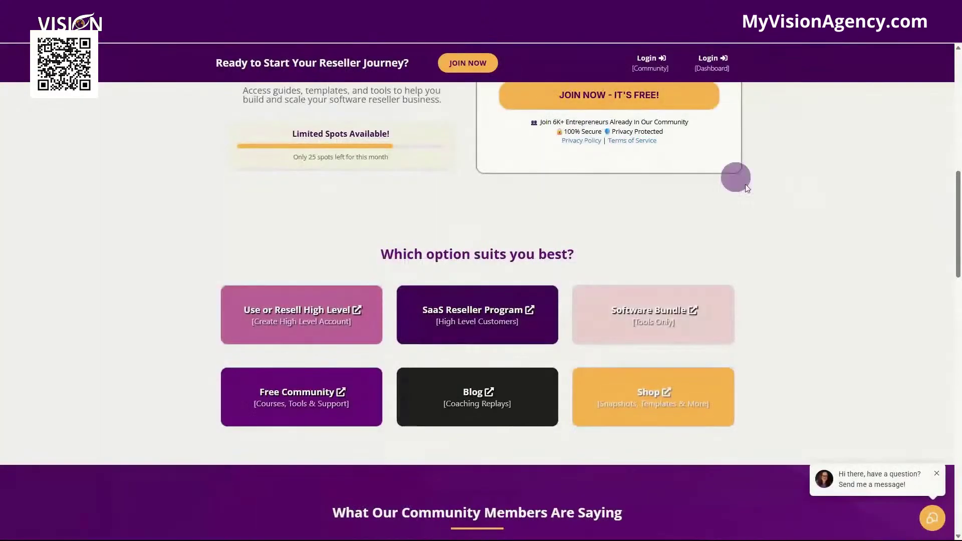
scroll(873, 193, "up", 8)
scroll(873, 194, "up", 4)
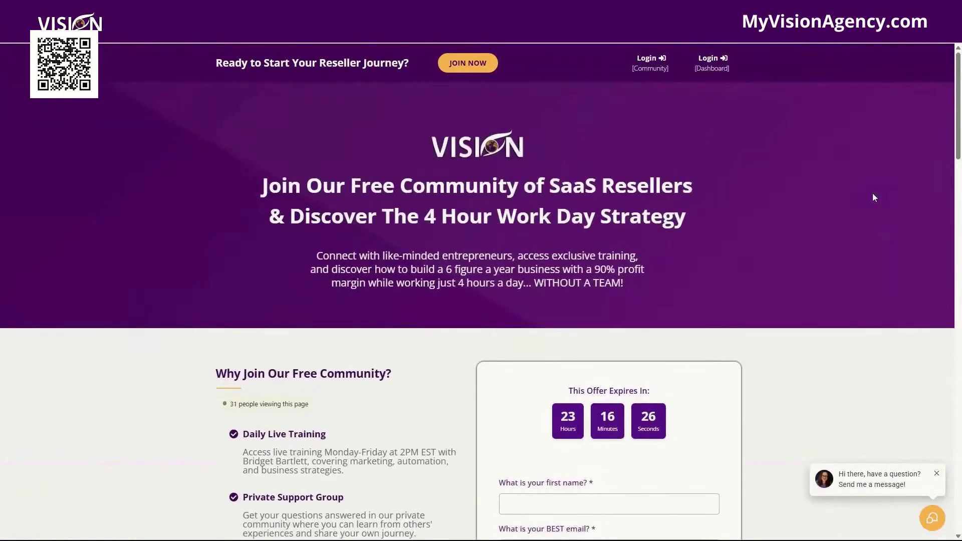
scroll(873, 196, "down", 5)
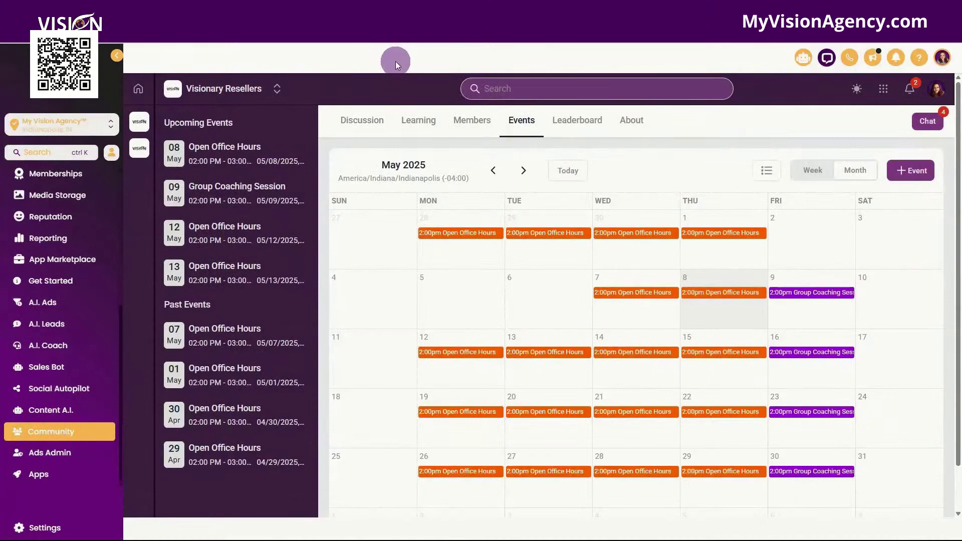
Step: View the May 8 Open Office Hours event details in Community Events
left_click(45, 434)
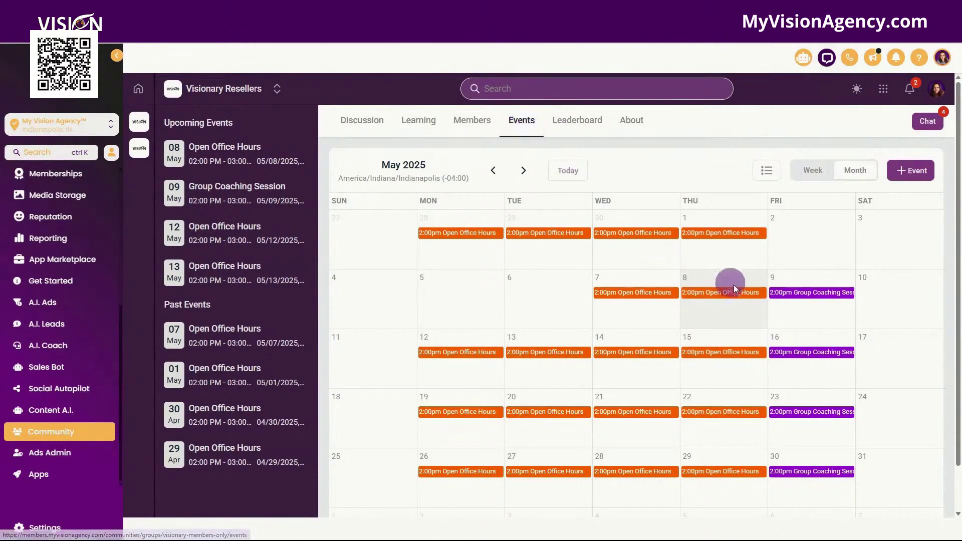
left_click(747, 294)
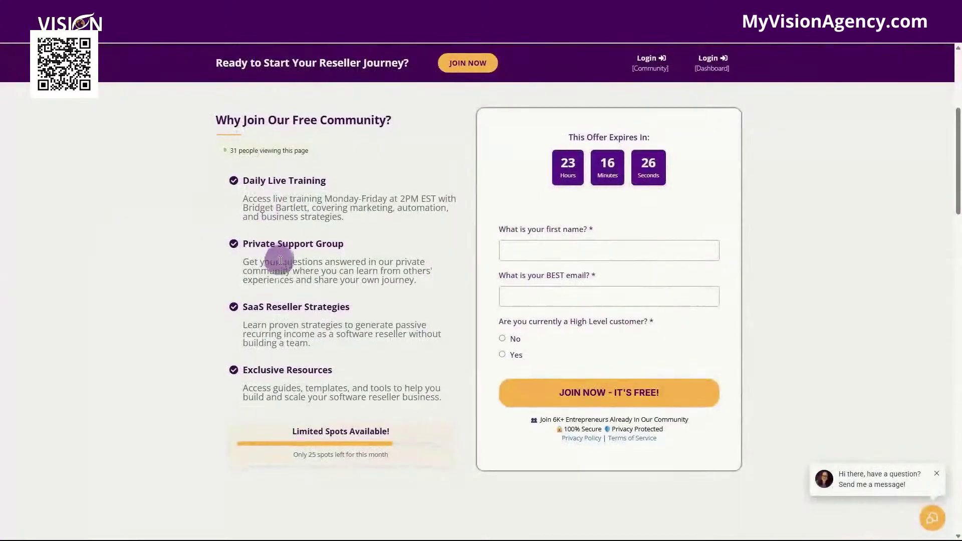
scroll(279, 255, "down", 5)
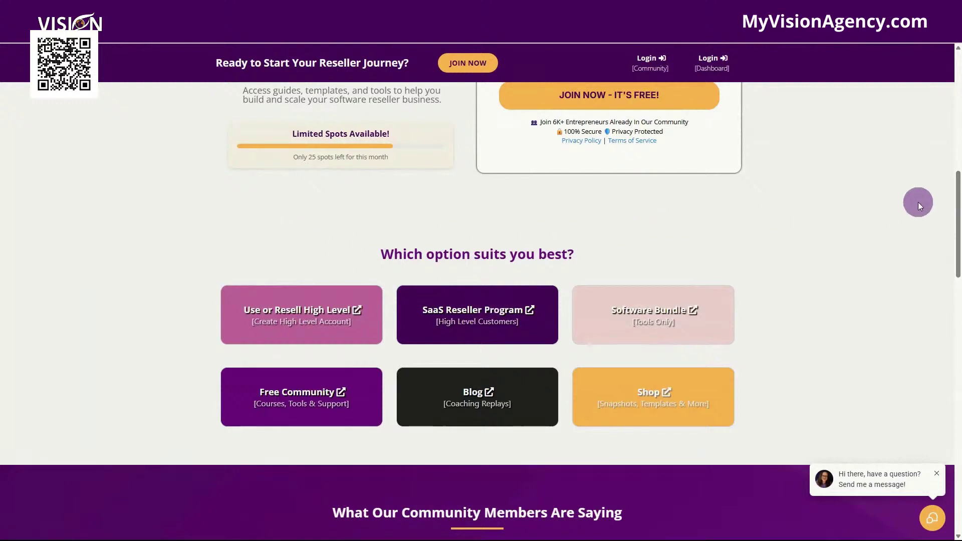
scroll(919, 203, "up", 5)
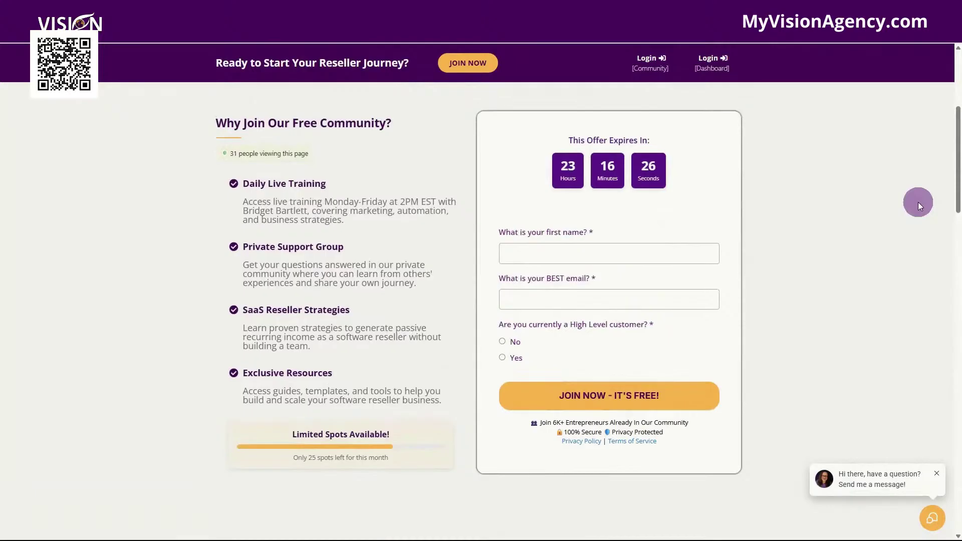